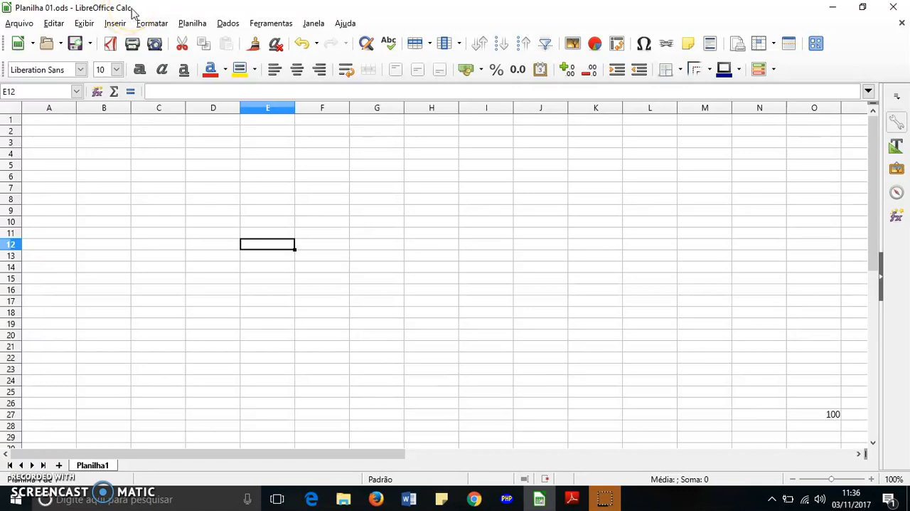
# Step: Make cells E6, D6 and D4 the active cell one after another
pyautogui.click(270, 178)
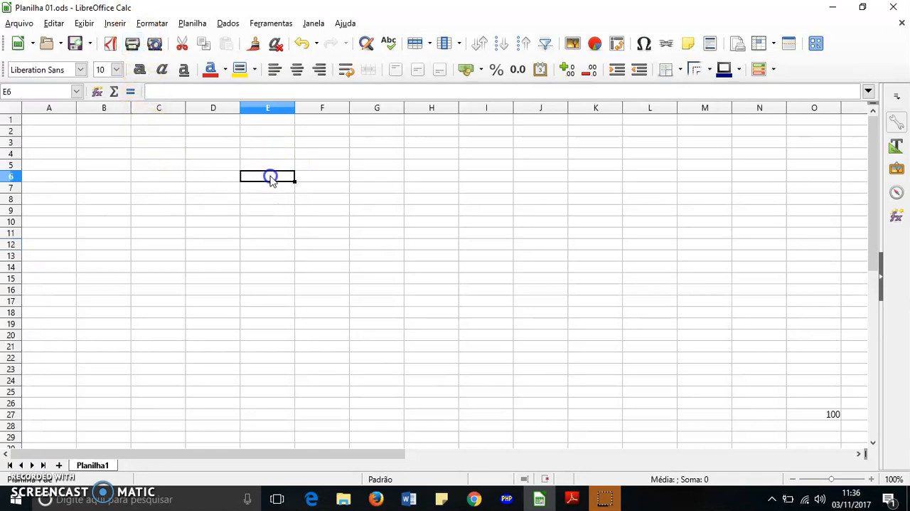
pyautogui.click(222, 176)
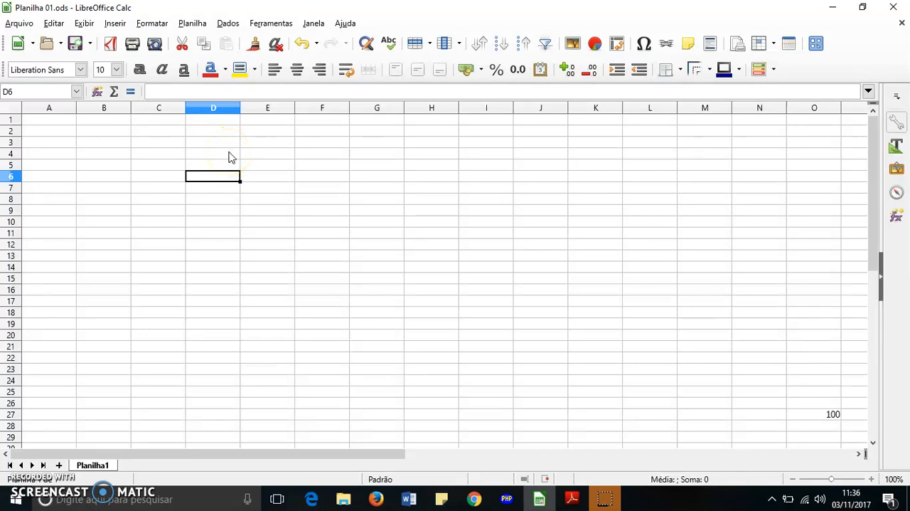
pyautogui.click(229, 155)
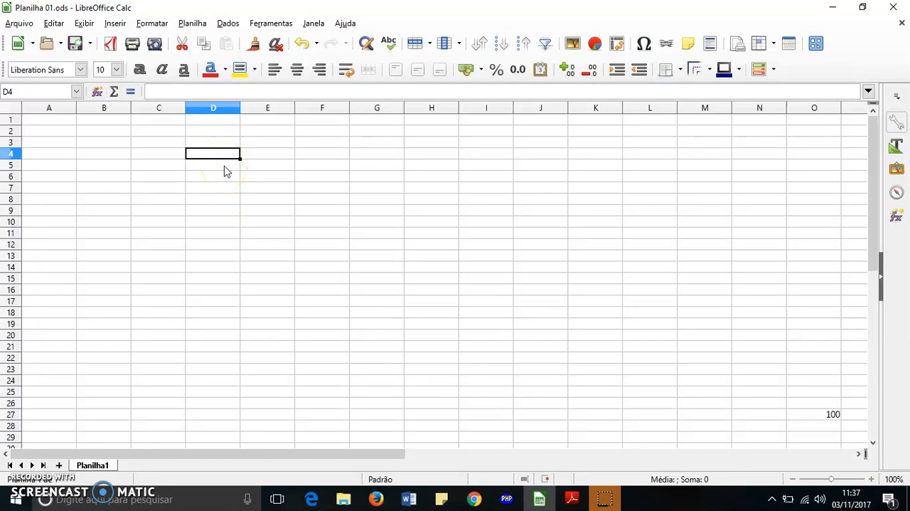
# Step: Select the cell range D5:G6 and the larger block A2:L17 in turn, clearing each selection
pyautogui.moveTo(221, 171); pyautogui.dragTo(397, 177)
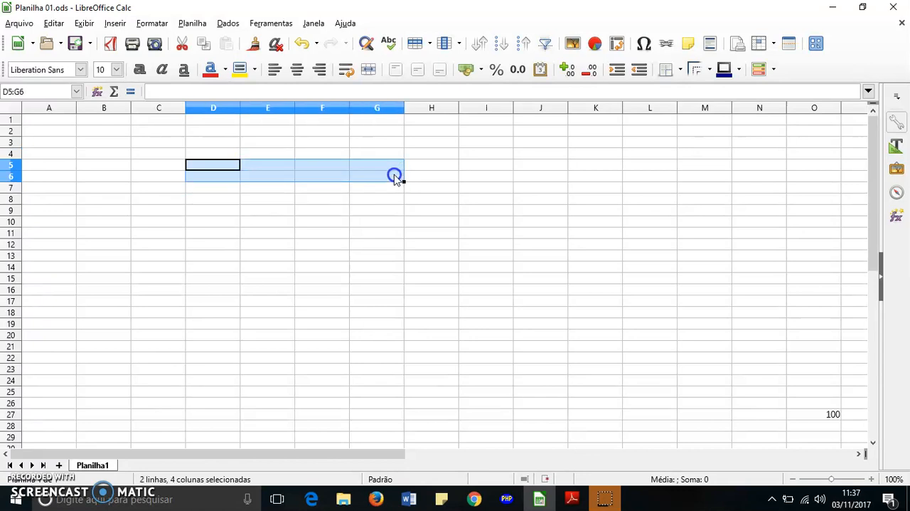
pyautogui.click(312, 244)
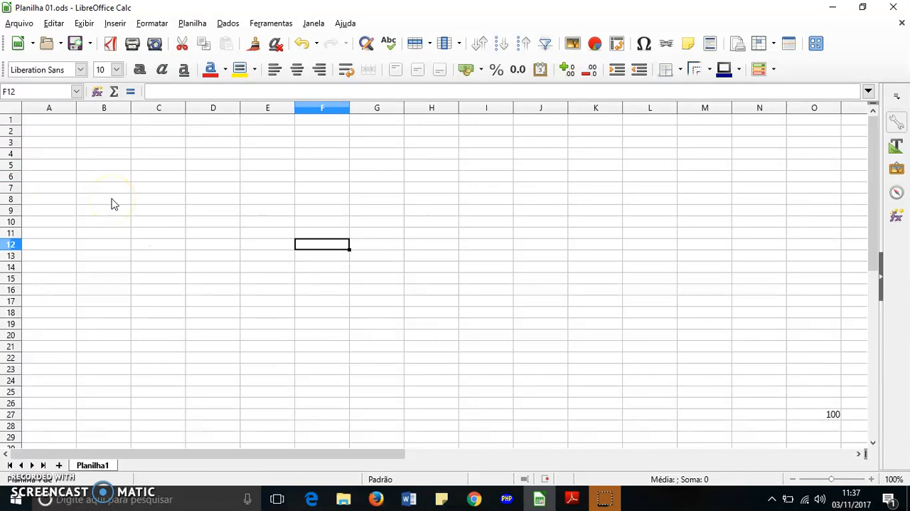
pyautogui.moveTo(61, 130); pyautogui.dragTo(626, 304)
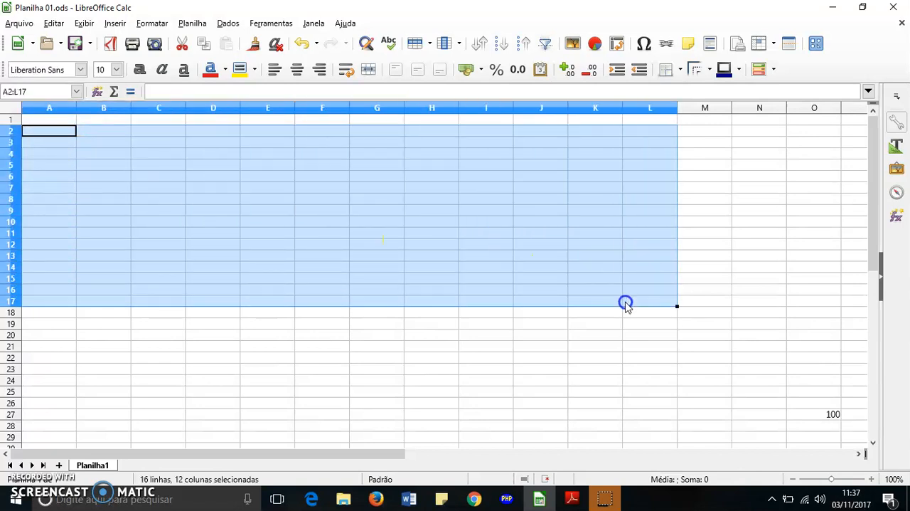
pyautogui.click(451, 232)
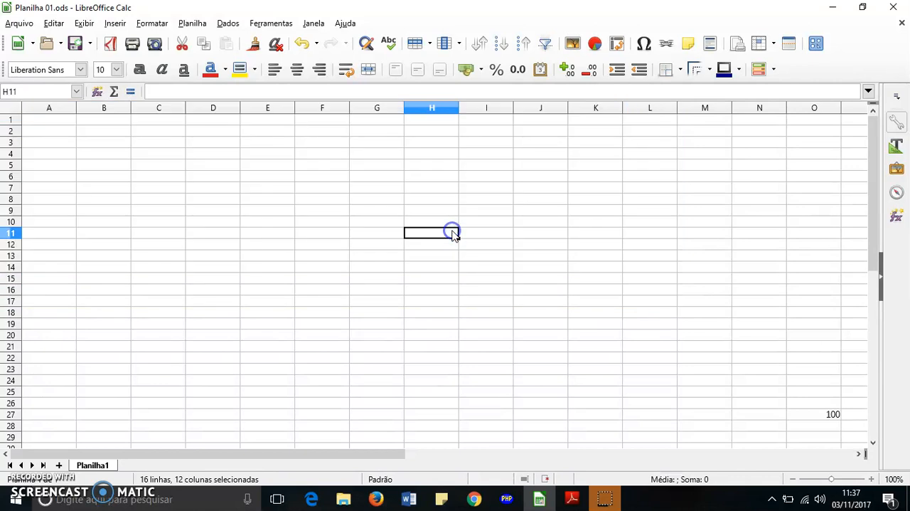
# Step: Move the active cell between single cells in columns C to H around row 7, ending on D7
pyautogui.click(163, 168)
pyautogui.click(158, 191)
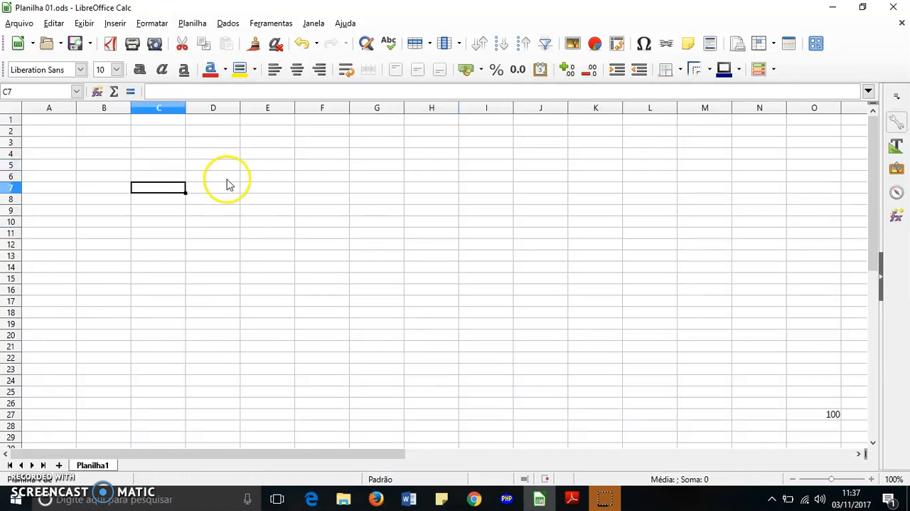
pyautogui.click(228, 189)
pyautogui.click(313, 187)
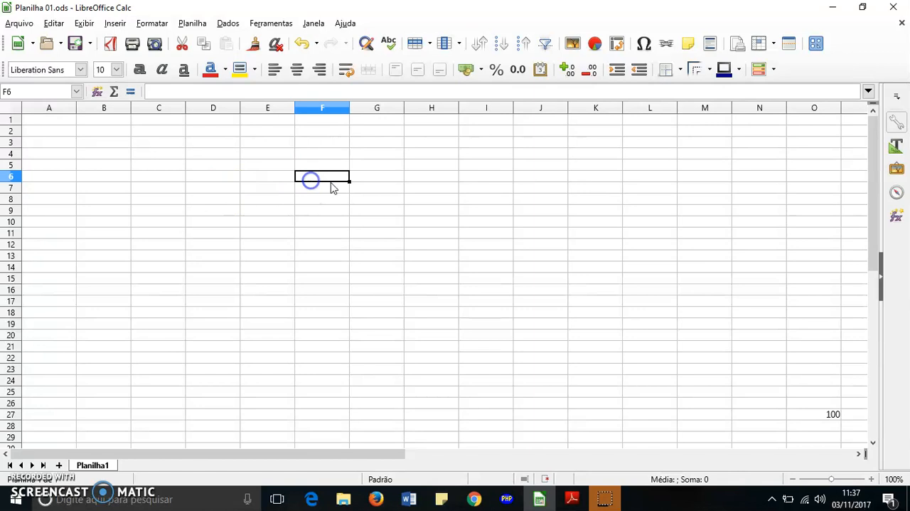
pyautogui.click(397, 187)
pyautogui.click(455, 189)
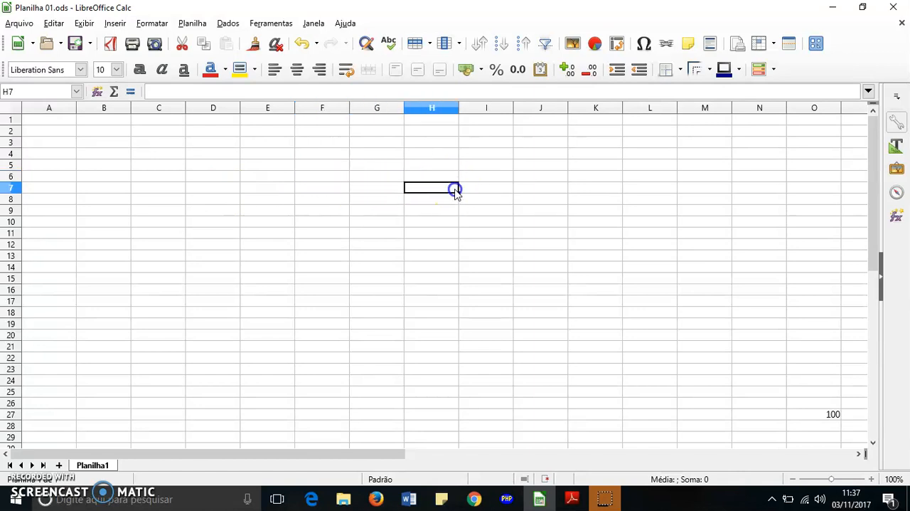
pyautogui.click(305, 188)
pyautogui.click(262, 189)
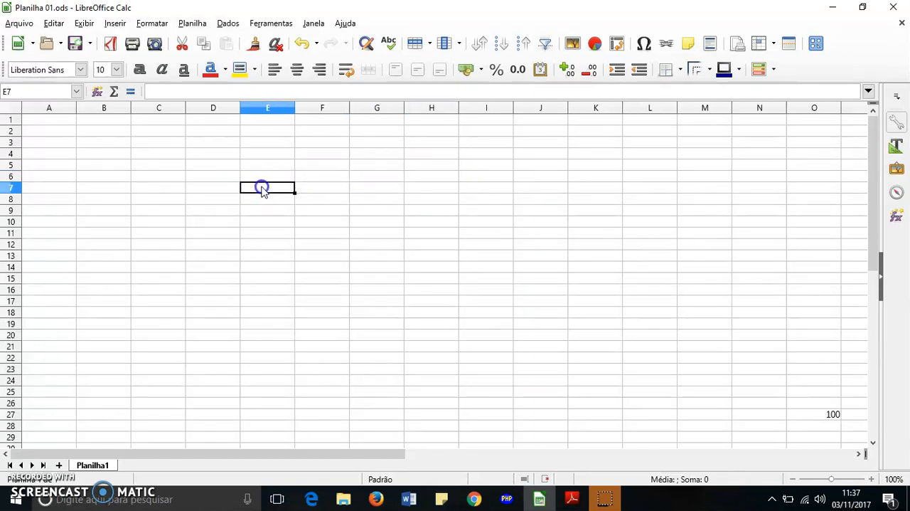
pyautogui.click(218, 190)
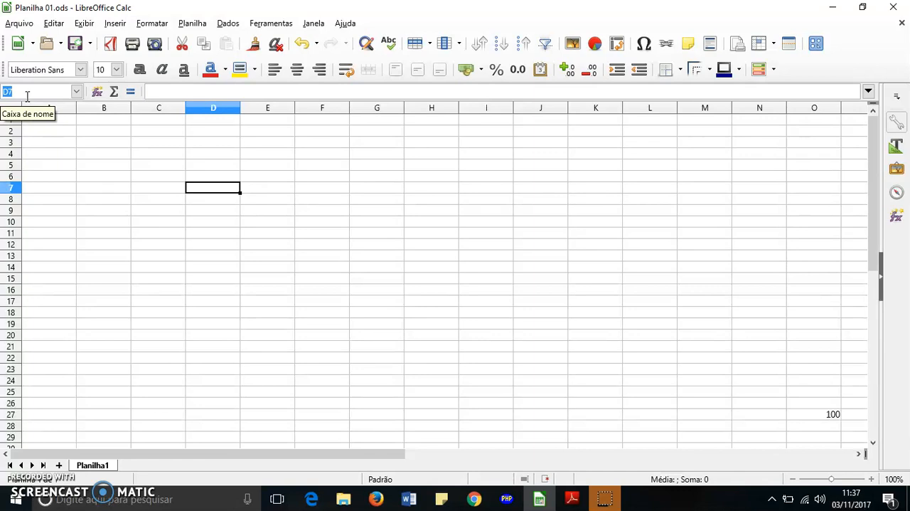
# Step: Go directly to cell C4 by entering its address
pyautogui.write('C4')
pyautogui.press('Return')
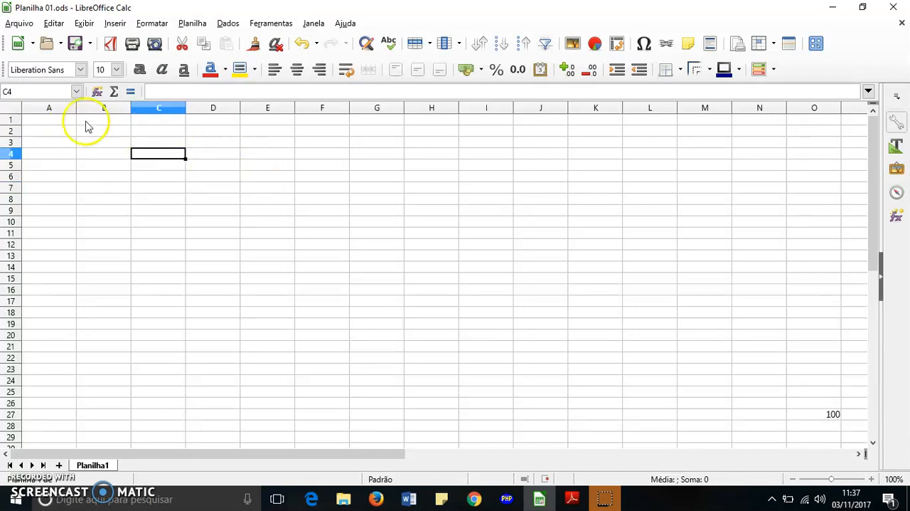
# Step: Select each entire column from A to F in turn, ending with only cell B6 selected
pyautogui.click(49, 108)
pyautogui.click(93, 108)
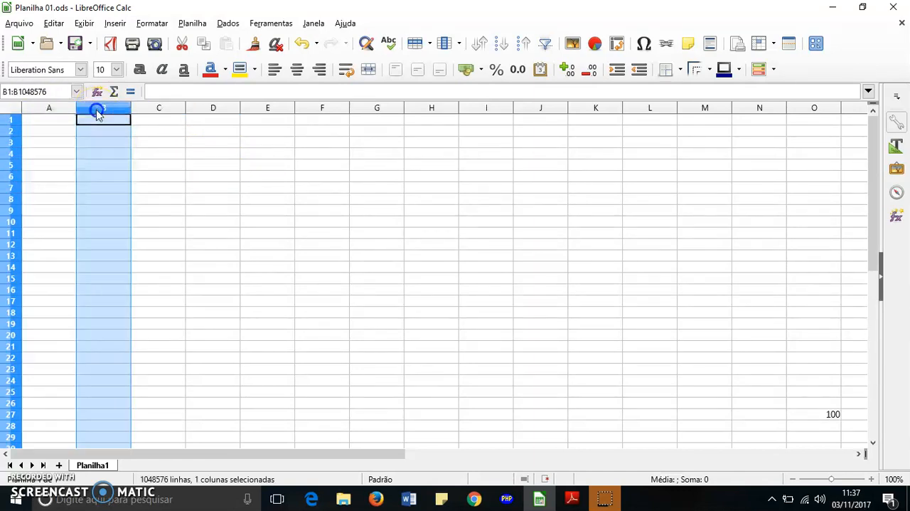
pyautogui.click(162, 109)
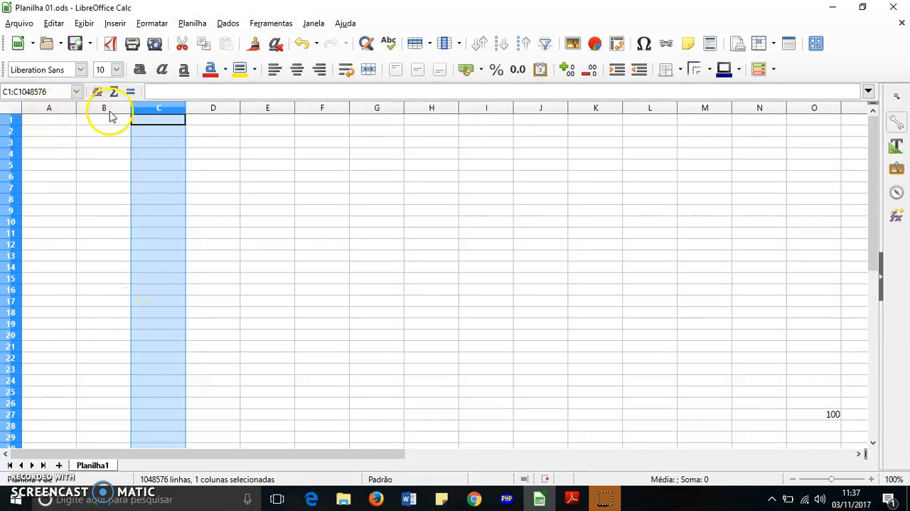
pyautogui.click(212, 110)
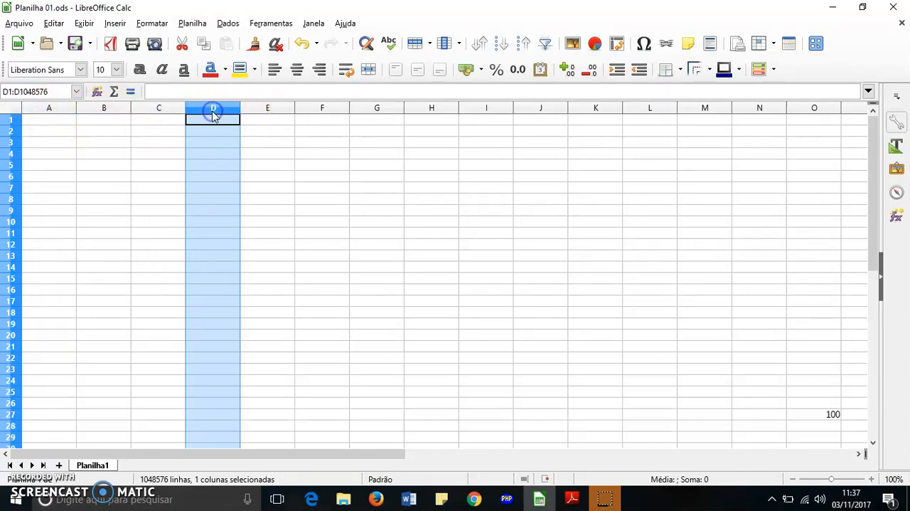
pyautogui.click(276, 111)
pyautogui.click(342, 111)
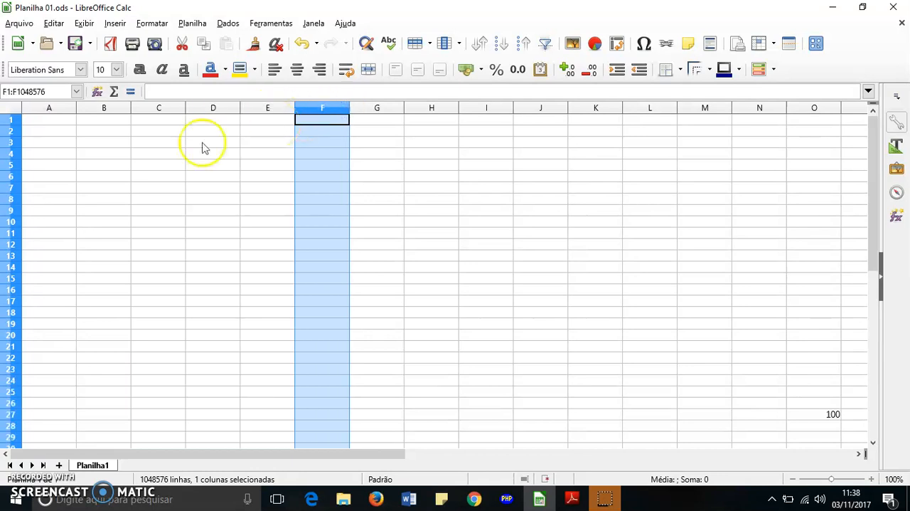
pyautogui.click(89, 176)
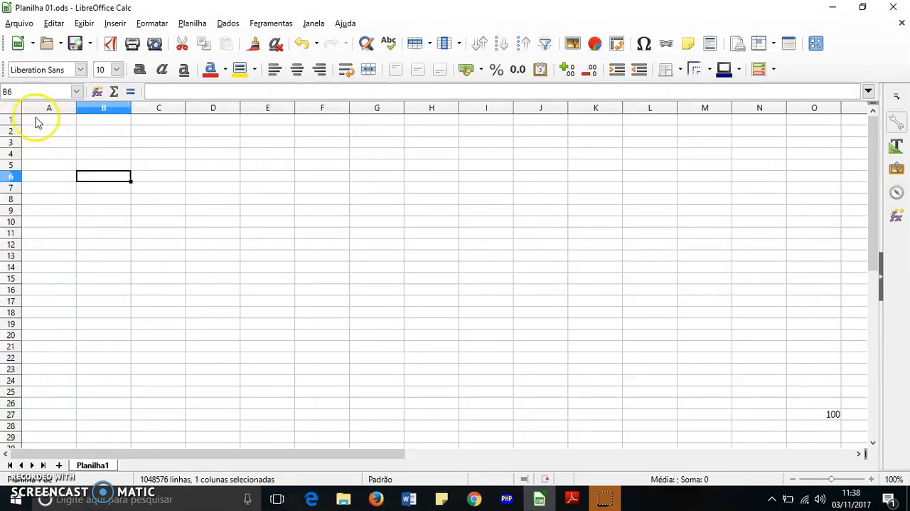
# Step: Select the entire row 1 and the entire row 10 in turn, ending on cell B17
pyautogui.click(12, 120)
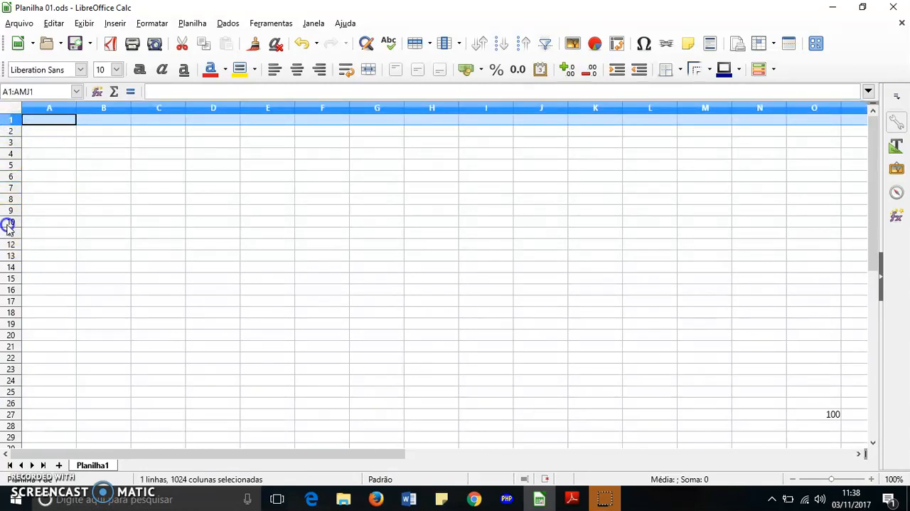
pyautogui.click(10, 222)
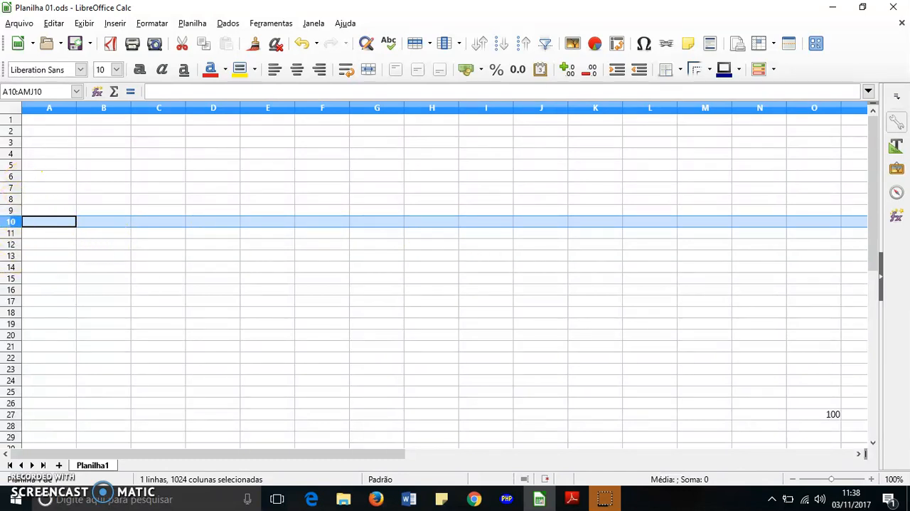
pyautogui.click(127, 300)
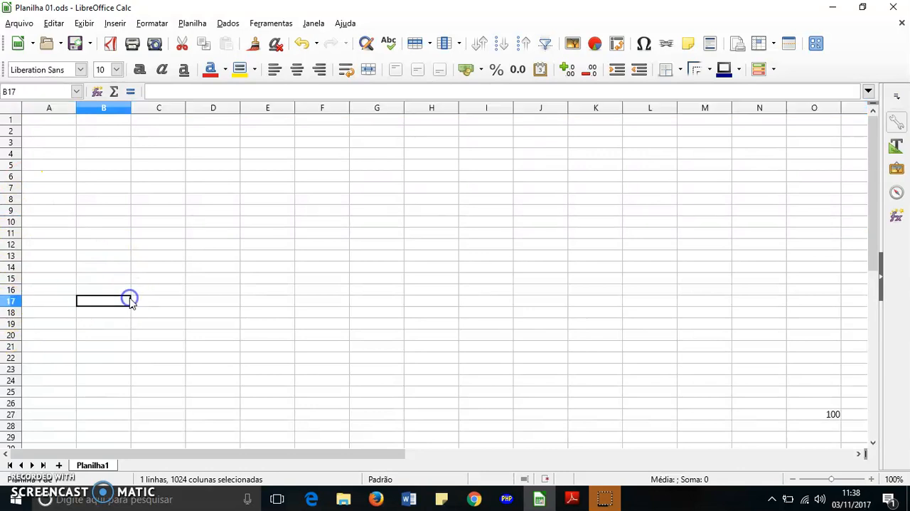
# Step: Fill cells A10 to E10 with the values 12, 12, 30, 25 and 25
pyautogui.click(57, 223)
pyautogui.write('12')
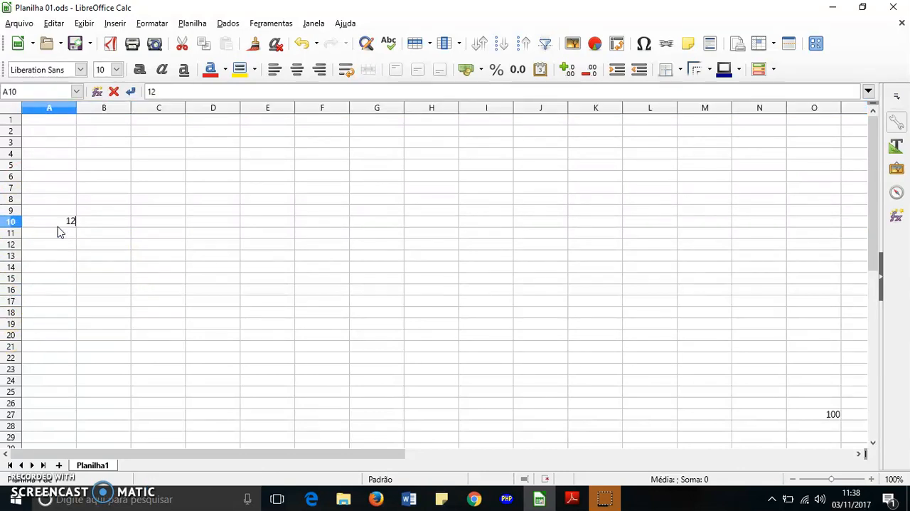
pyautogui.click(112, 227)
pyautogui.write('12')
pyautogui.click(162, 226)
pyautogui.write('30')
pyautogui.click(277, 226)
pyautogui.write('25')
pyautogui.click(360, 223)
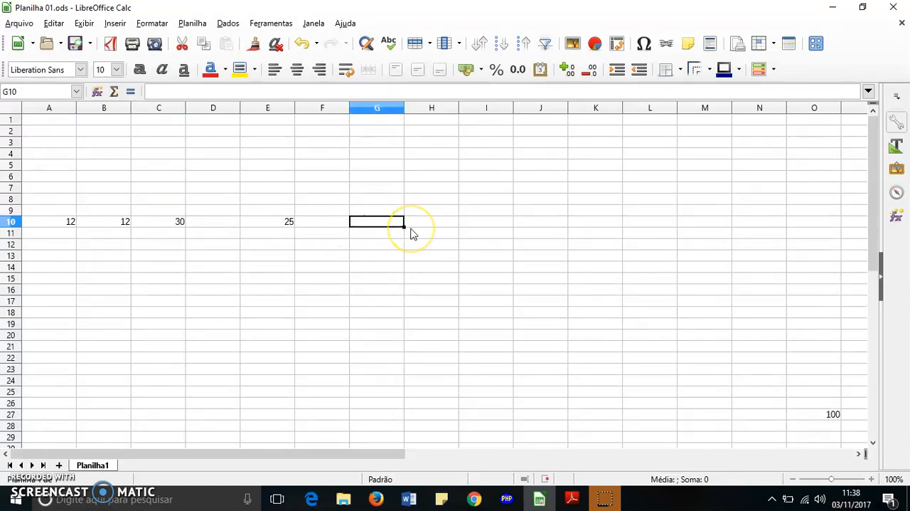
pyautogui.click(214, 223)
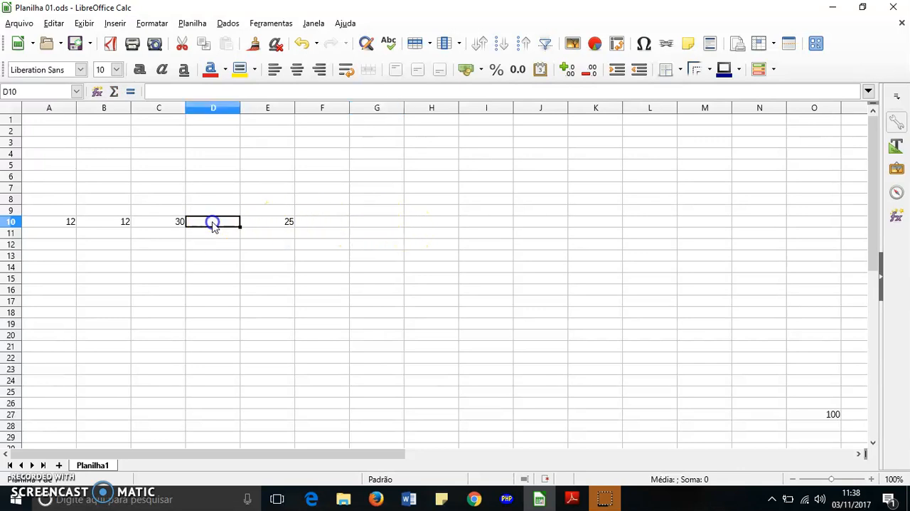
pyautogui.write('25')
pyautogui.click(289, 247)
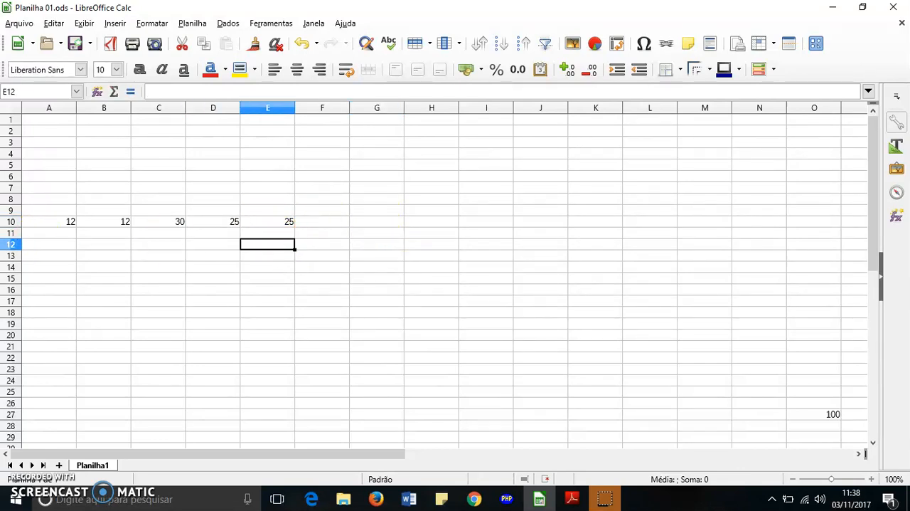
# Step: Select the whole of row 10, the range A10:E11 and the block B4:F14 in turn, clearing each selection
pyautogui.click(7, 223)
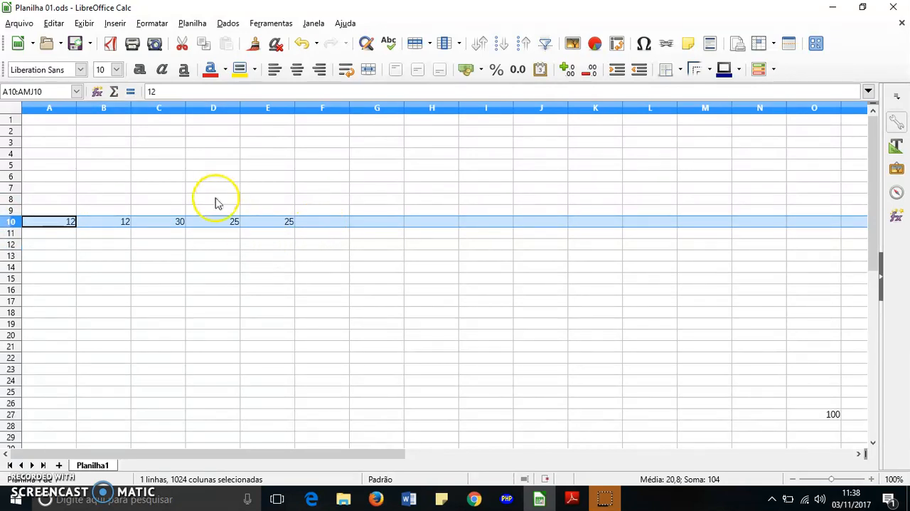
pyautogui.click(175, 264)
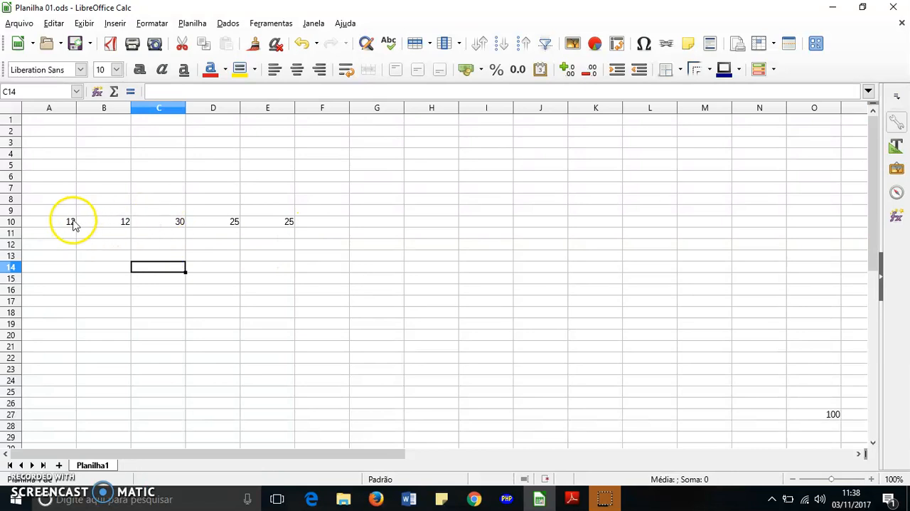
pyautogui.moveTo(72, 224); pyautogui.dragTo(282, 229)
pyautogui.click(262, 279)
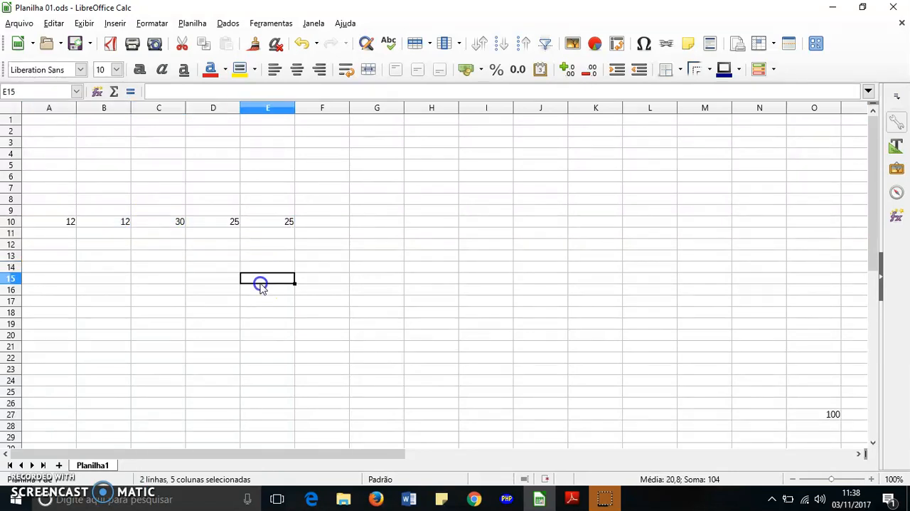
pyautogui.moveTo(118, 153); pyautogui.dragTo(333, 264)
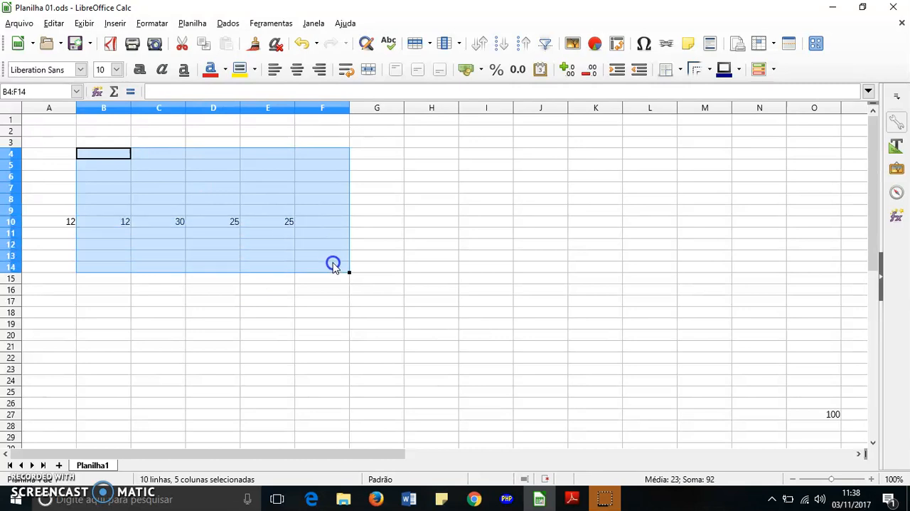
pyautogui.click(392, 220)
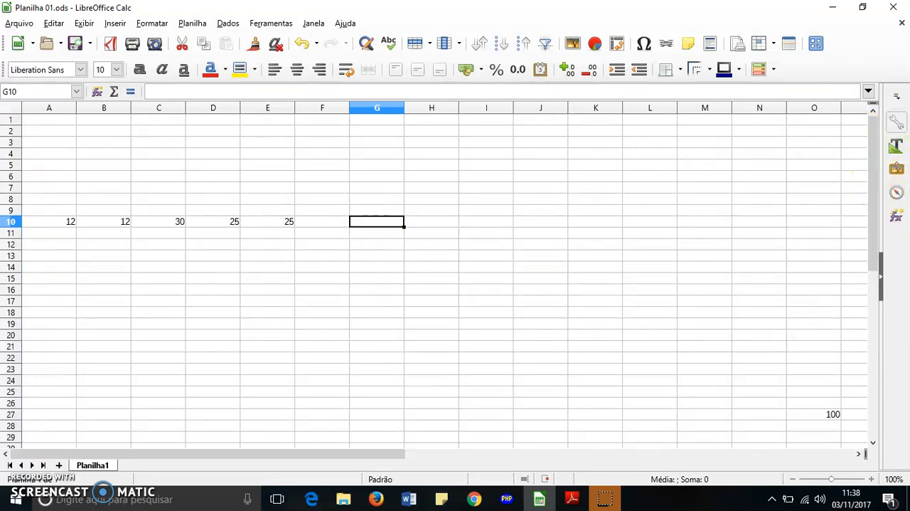
# Step: Examine the filled cells of row 10 by selecting C10, A10 and D10 individually and A10:E10 as a range
pyautogui.click(178, 223)
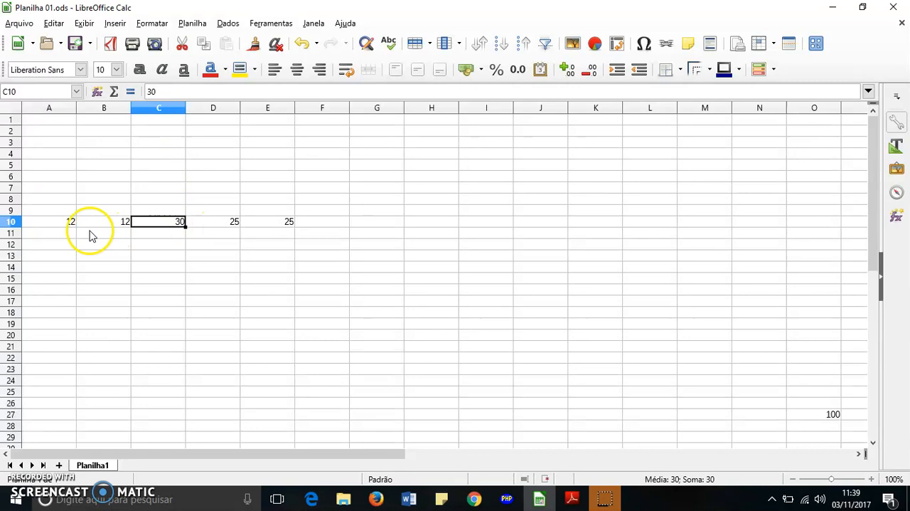
pyautogui.click(61, 220)
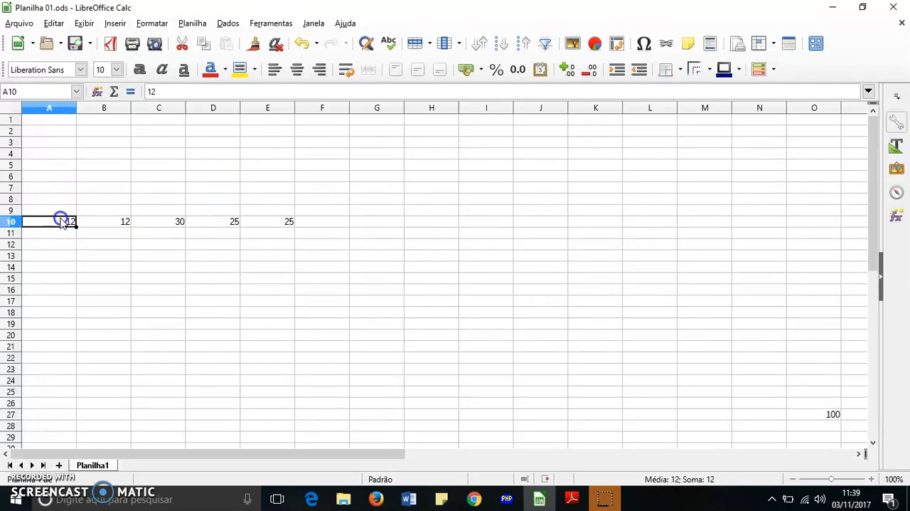
pyautogui.moveTo(74, 222); pyautogui.dragTo(278, 226)
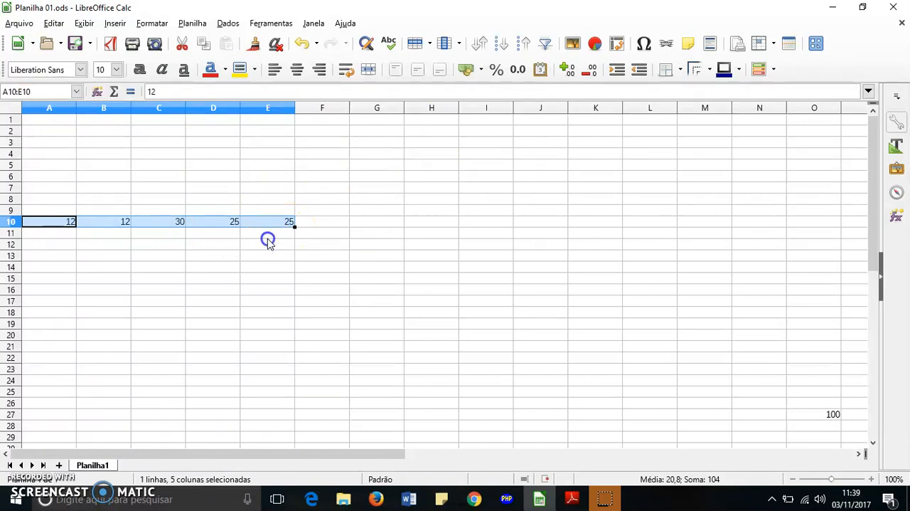
pyautogui.click(268, 241)
pyautogui.click(177, 223)
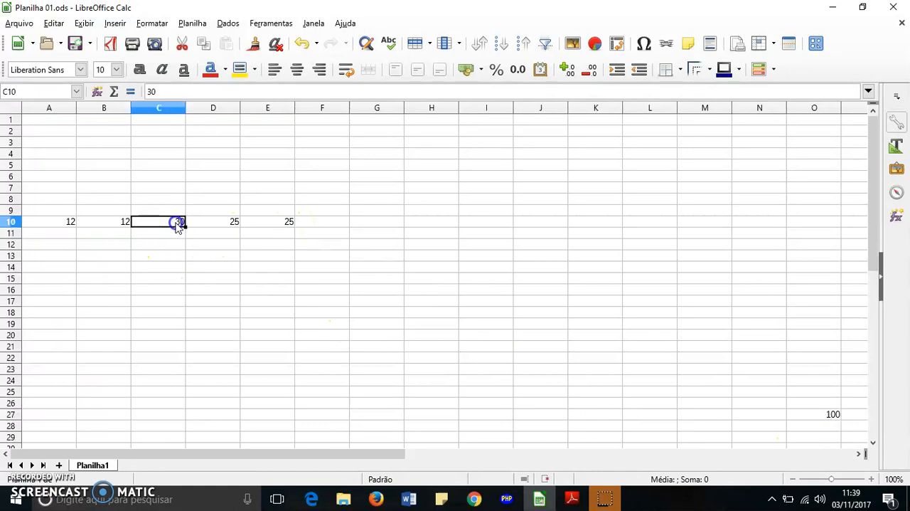
pyautogui.click(207, 223)
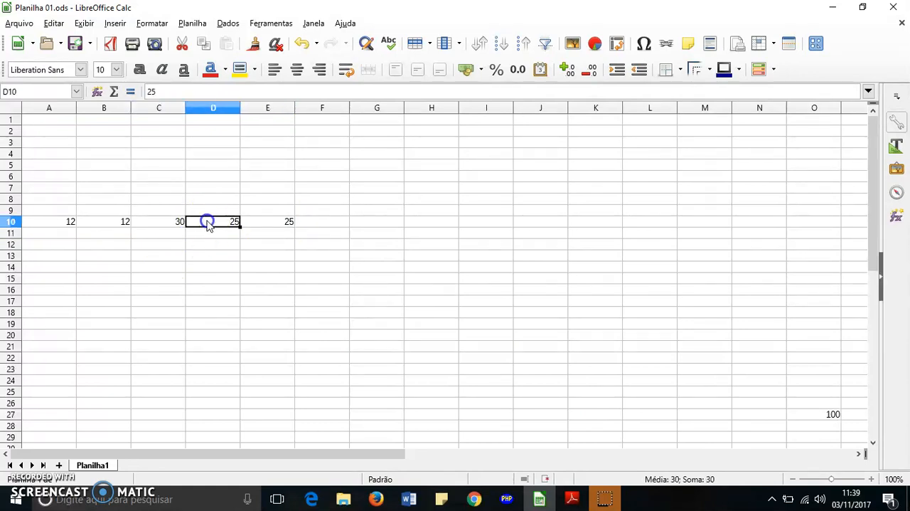
# Step: Select the filled cells of row 10 one at a time between A10 and E10, ending on B10
pyautogui.click(263, 223)
pyautogui.click(224, 224)
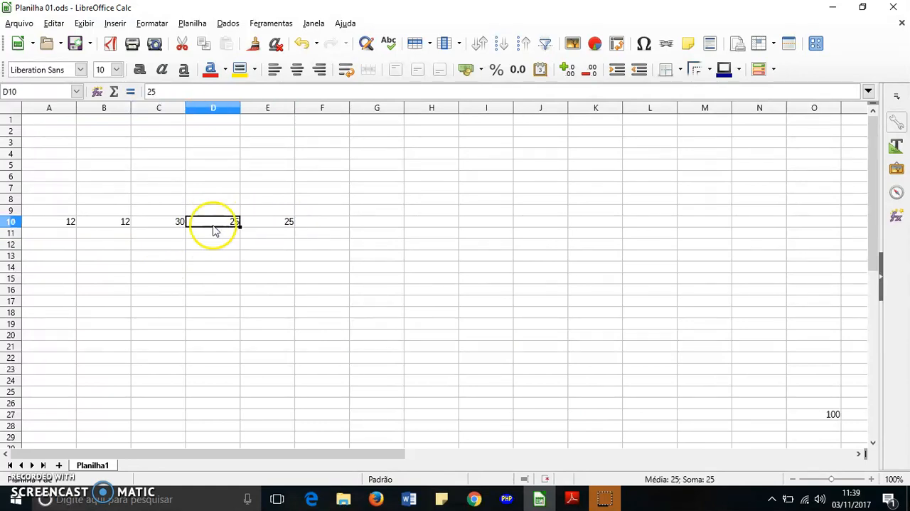
pyautogui.click(165, 222)
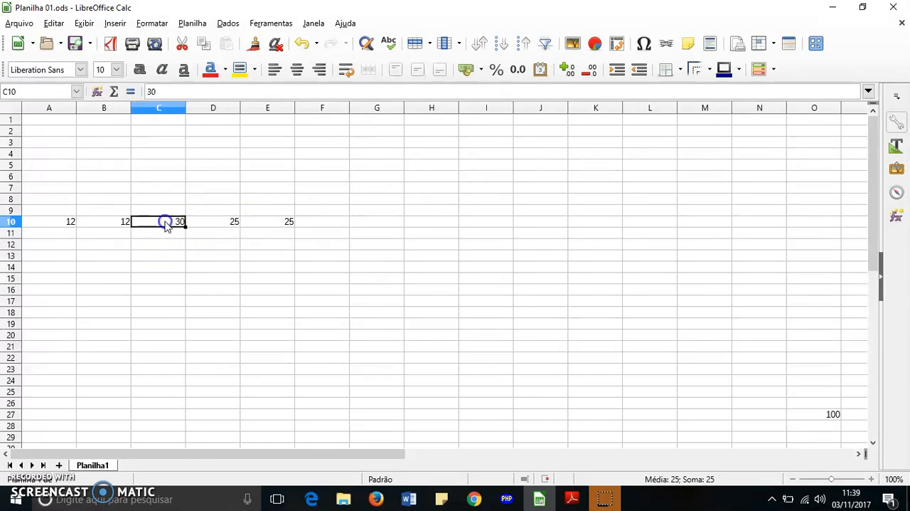
pyautogui.click(110, 223)
pyautogui.click(46, 222)
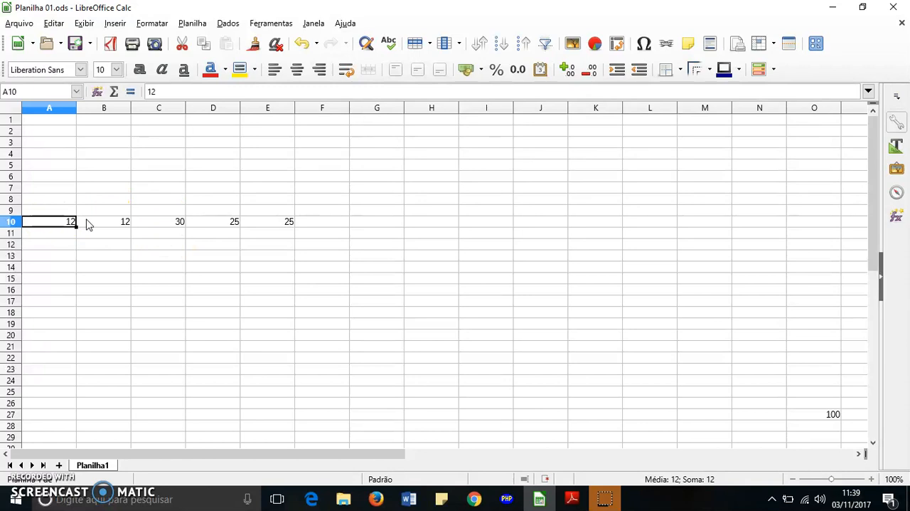
pyautogui.click(121, 228)
pyautogui.click(153, 221)
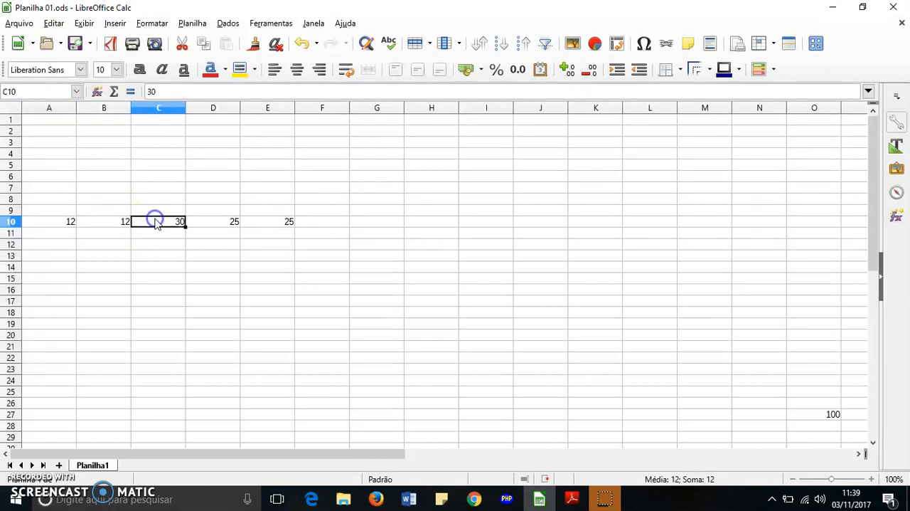
pyautogui.click(265, 226)
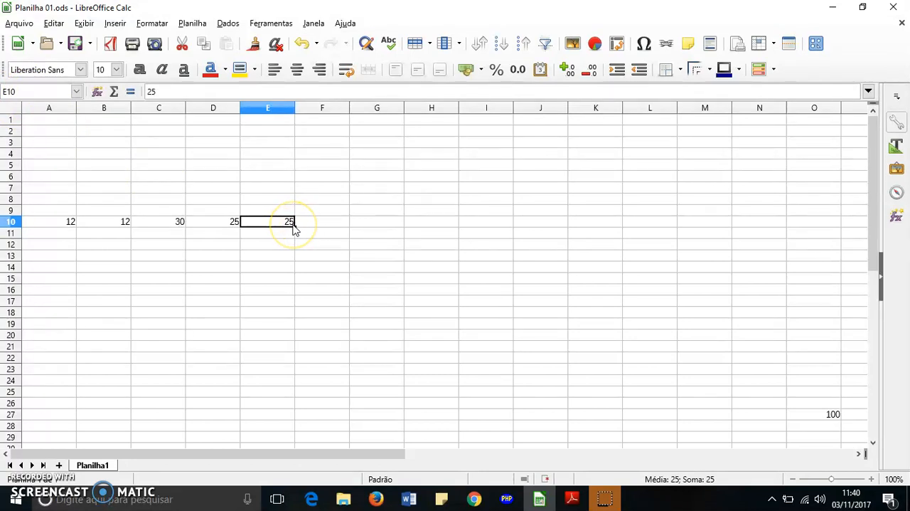
pyautogui.click(289, 222)
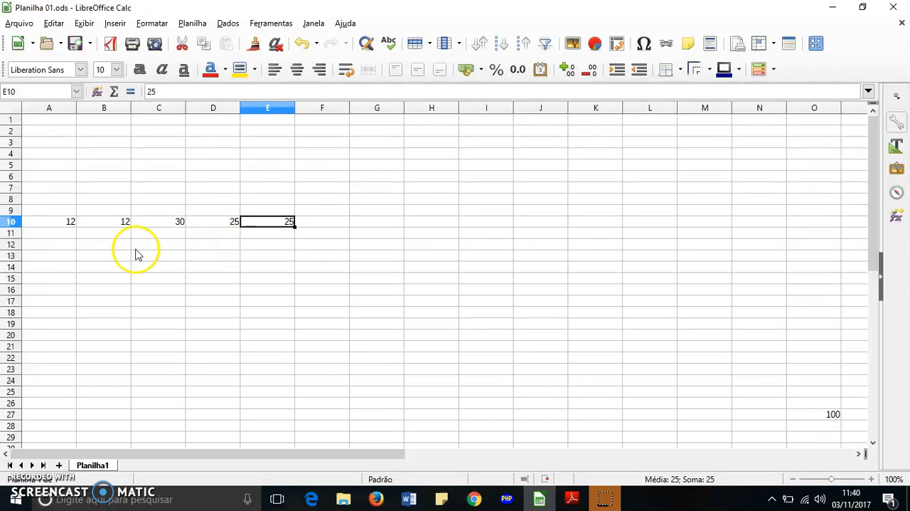
pyautogui.click(127, 221)
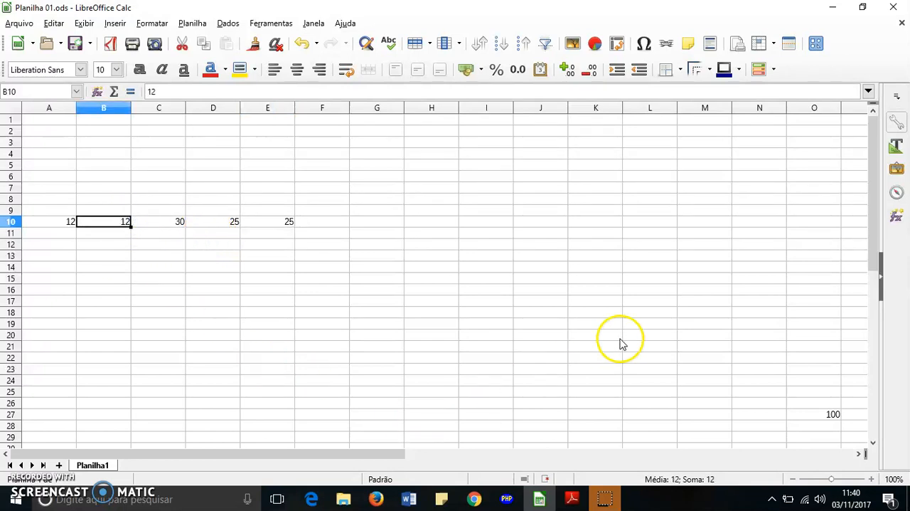
# Step: Select the cell containing 100 in column O and check its cell reference
pyautogui.click(832, 420)
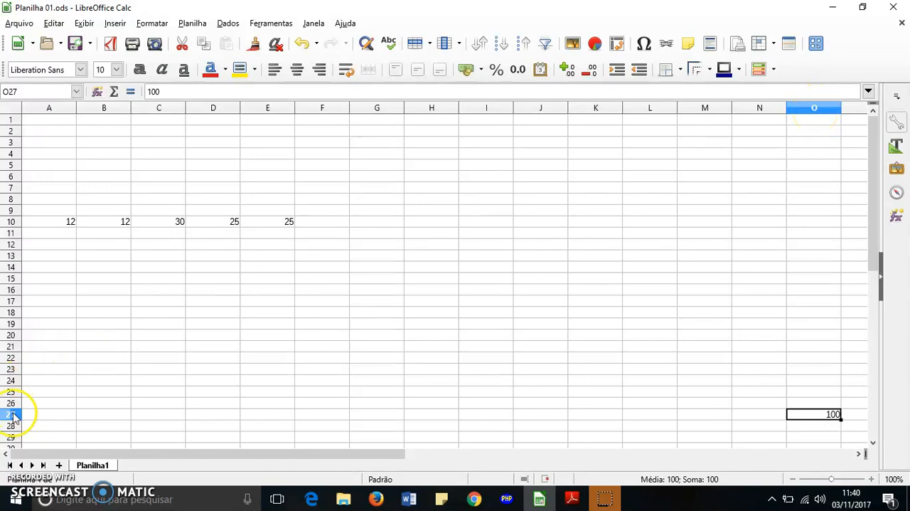
pyautogui.click(14, 91)
pyautogui.click(30, 92)
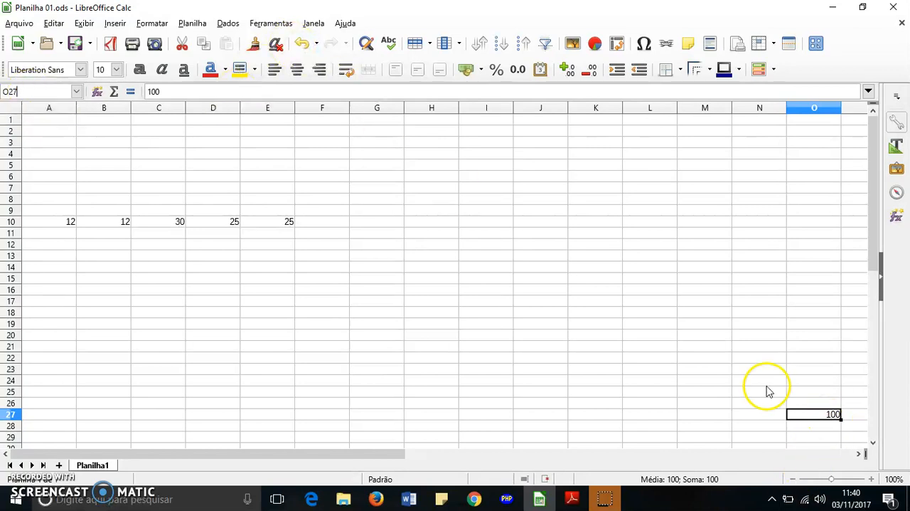
# Step: Select several empty cells across columns J, K and H, ending on H19
pyautogui.click(528, 313)
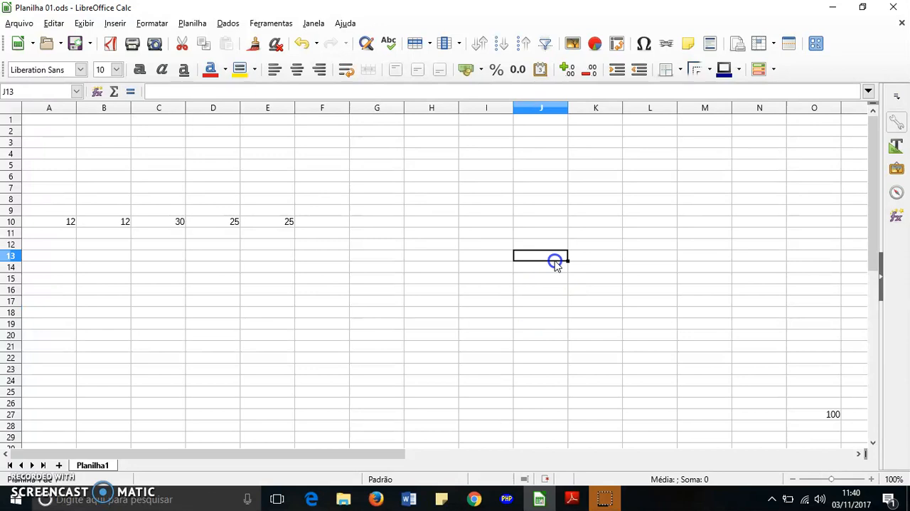
pyautogui.click(597, 220)
pyautogui.click(598, 199)
pyautogui.click(597, 187)
pyautogui.click(597, 175)
pyautogui.click(417, 327)
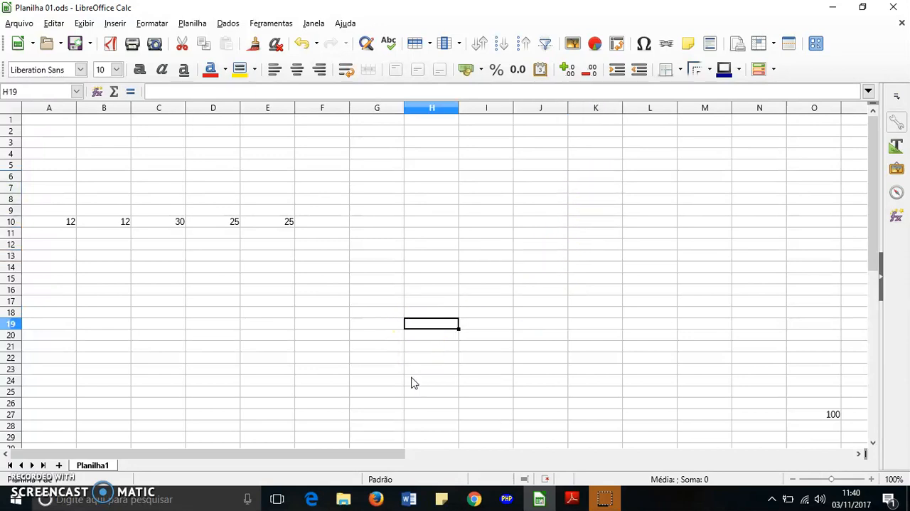
# Step: Enter the value 1 in cell G20 and reselect the cell to check its content
pyautogui.click(373, 335)
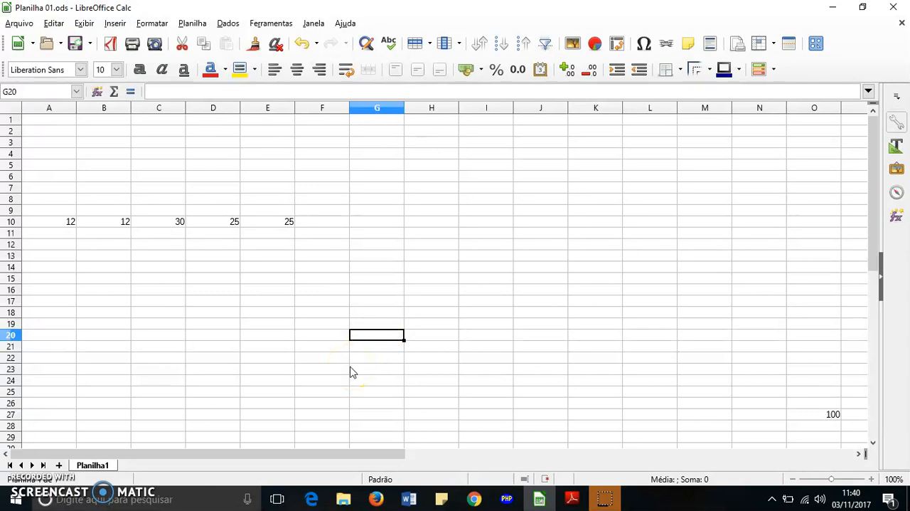
pyautogui.write('1')
pyautogui.click(386, 345)
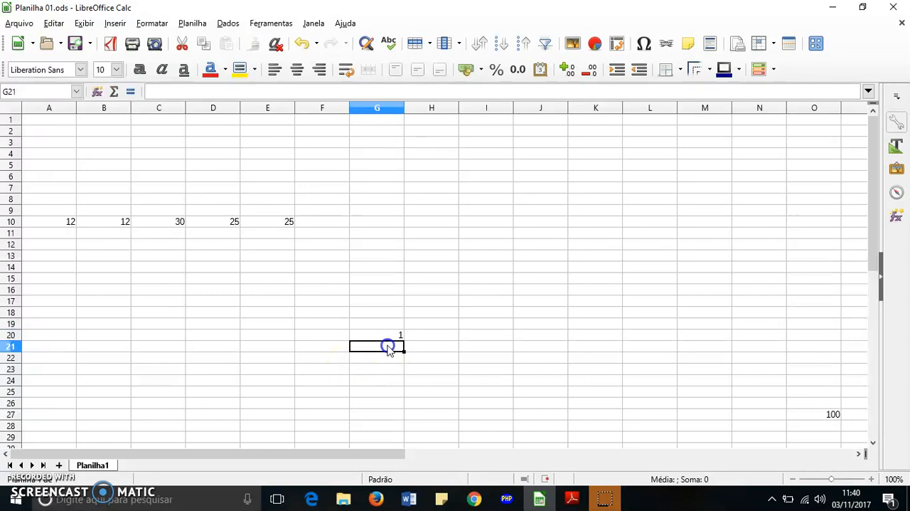
pyautogui.click(391, 325)
pyautogui.click(392, 333)
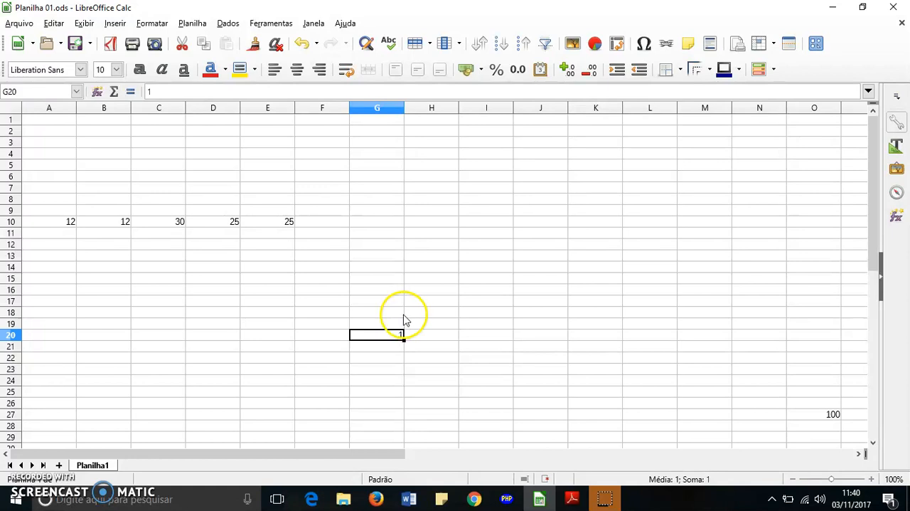
pyautogui.click(404, 235)
pyautogui.click(399, 334)
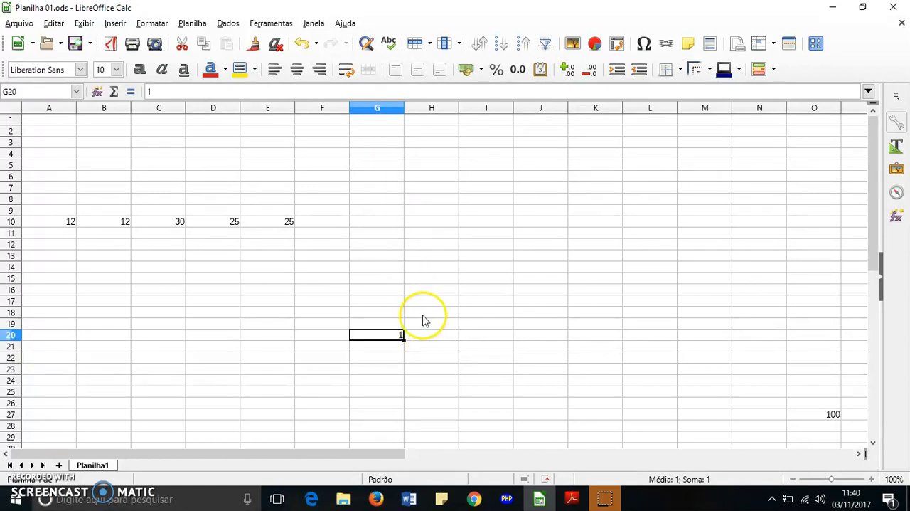
# Step: Enter the text Segunda-feira in cell I4 and reselect the cell
pyautogui.click(422, 268)
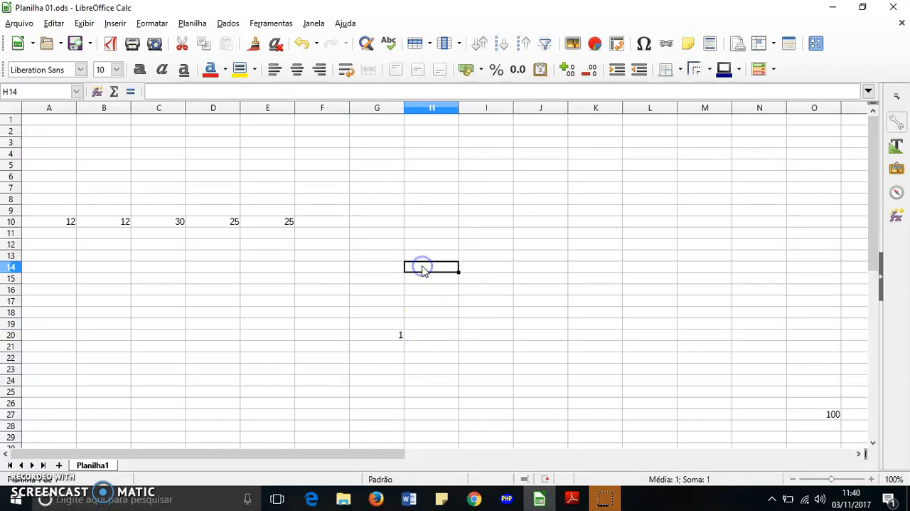
pyautogui.click(495, 153)
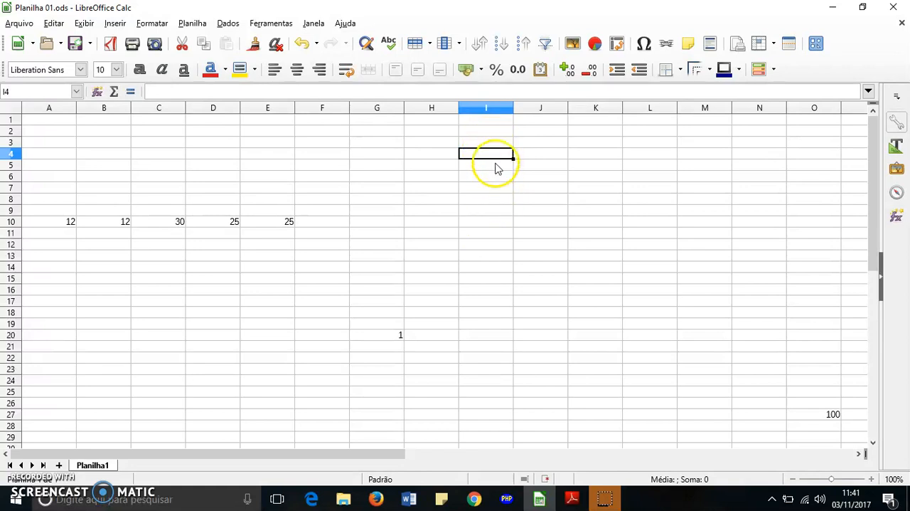
pyautogui.write('segunda')
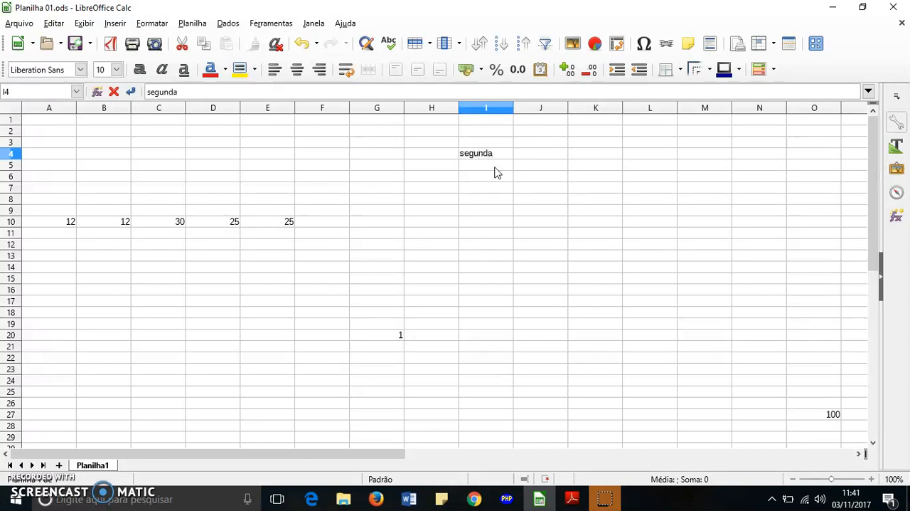
pyautogui.write('-feira')
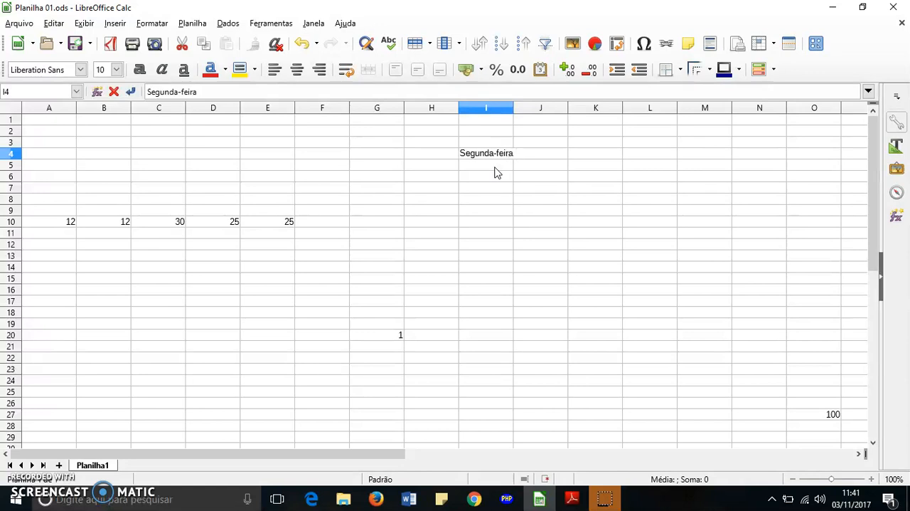
pyautogui.click(503, 182)
pyautogui.click(501, 155)
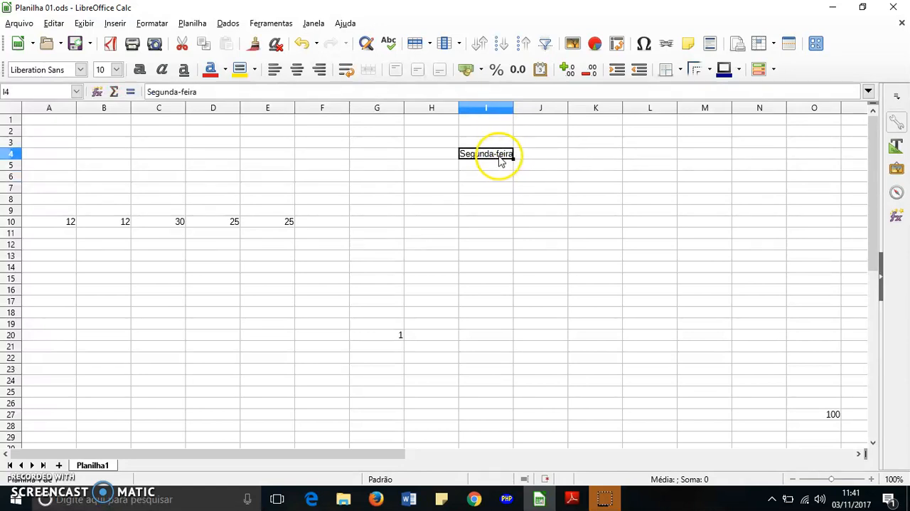
# Step: Compare the input line content of cell I4 with that of empty cells, ending on I4
pyautogui.click(502, 256)
pyautogui.click(583, 191)
pyautogui.click(478, 155)
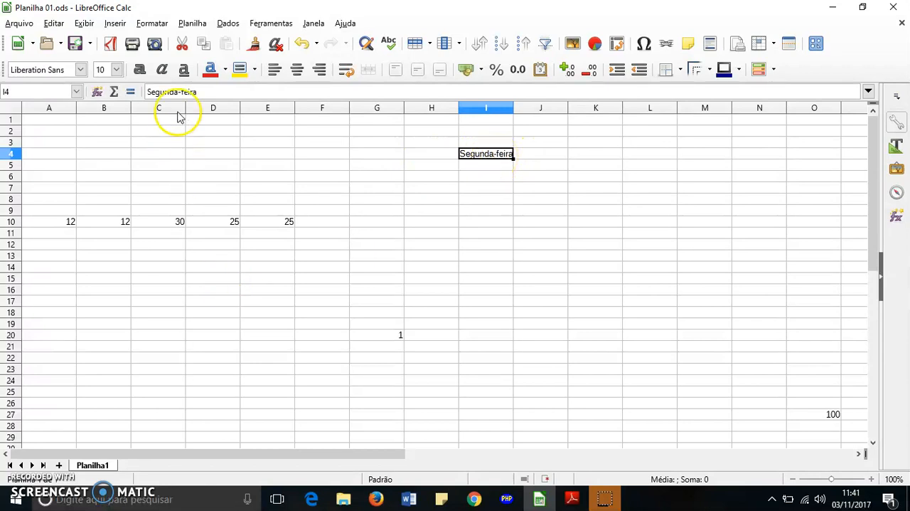
pyautogui.click(204, 93)
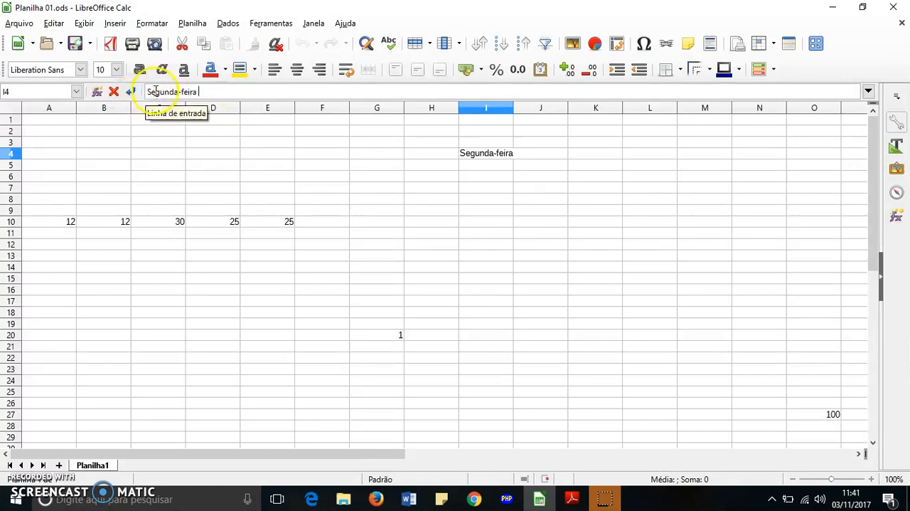
pyautogui.click(519, 256)
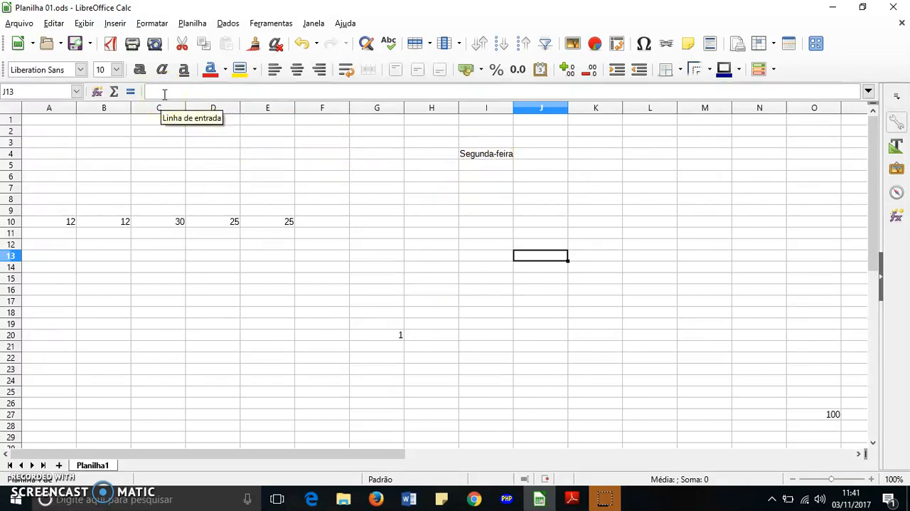
pyautogui.click(500, 164)
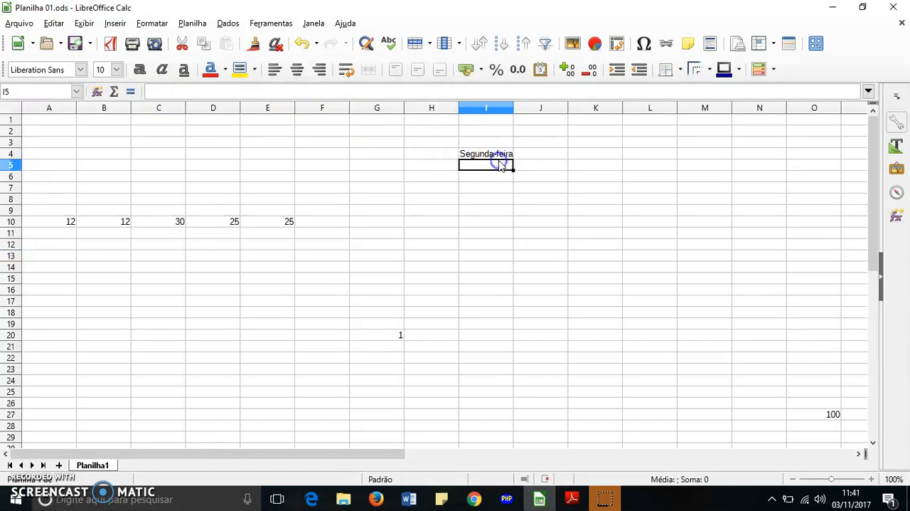
pyautogui.click(498, 155)
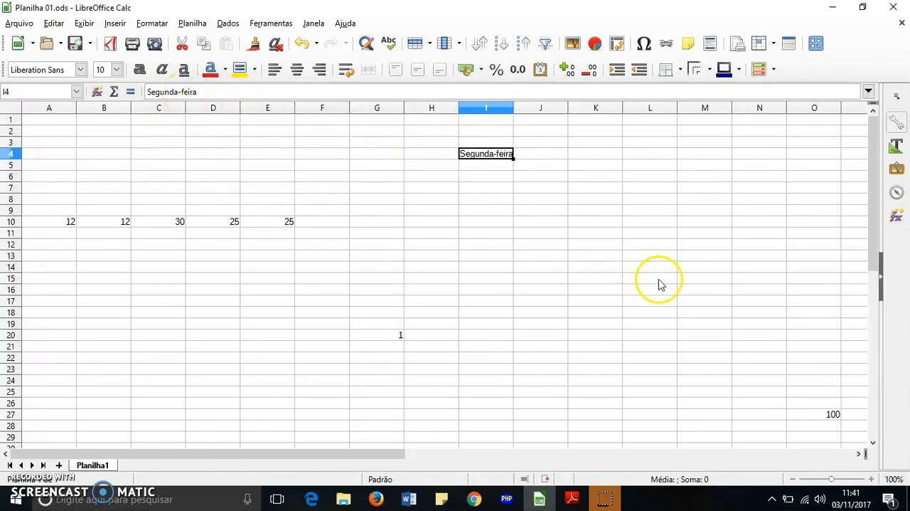
pyautogui.click(569, 209)
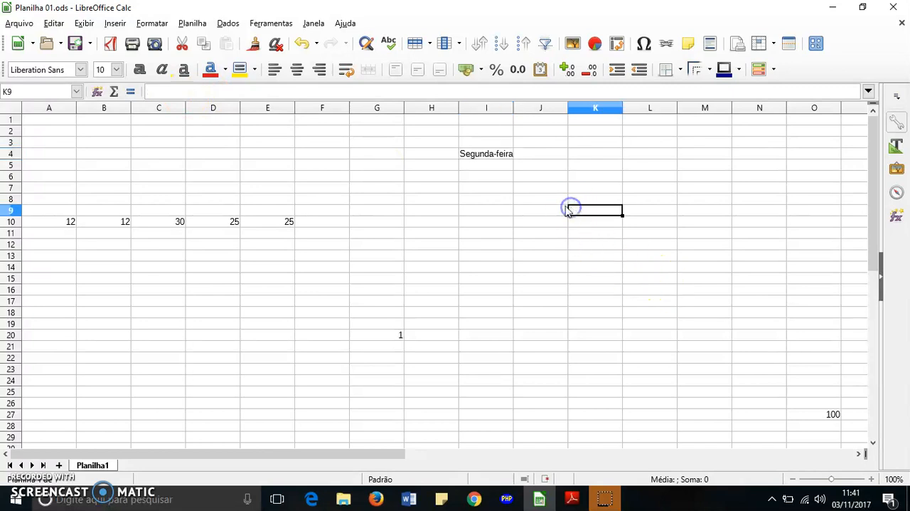
pyautogui.click(507, 154)
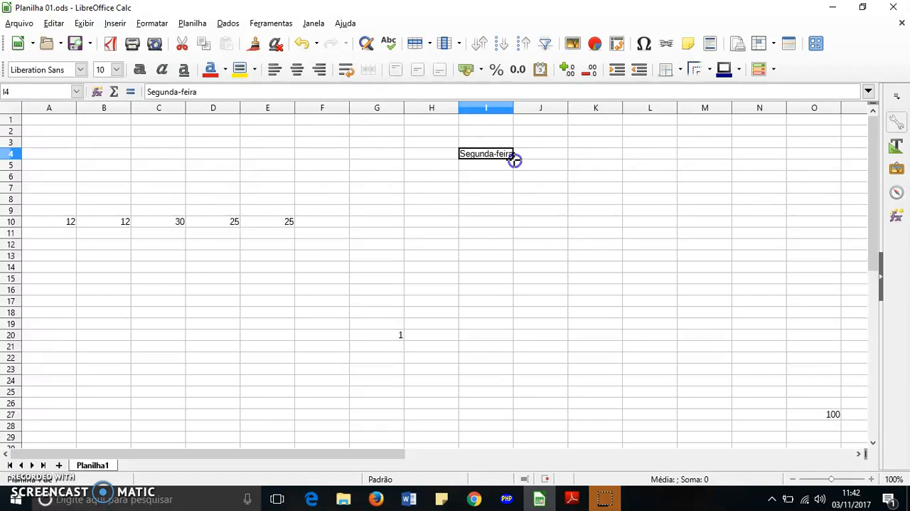
# Step: Change the text in cell I4 to segunda-feira with a lowercase initial and reselect the cell
pyautogui.moveTo(514, 160)
pyautogui.mouseDown()
pyautogui.moveTo(516, 268)
pyautogui.moveTo(513, 157)
pyautogui.mouseUp()
pyautogui.click(555, 175)
pyautogui.click(491, 158)
pyautogui.click(152, 91)
pyautogui.press('BackSpace')
pyautogui.write('s')
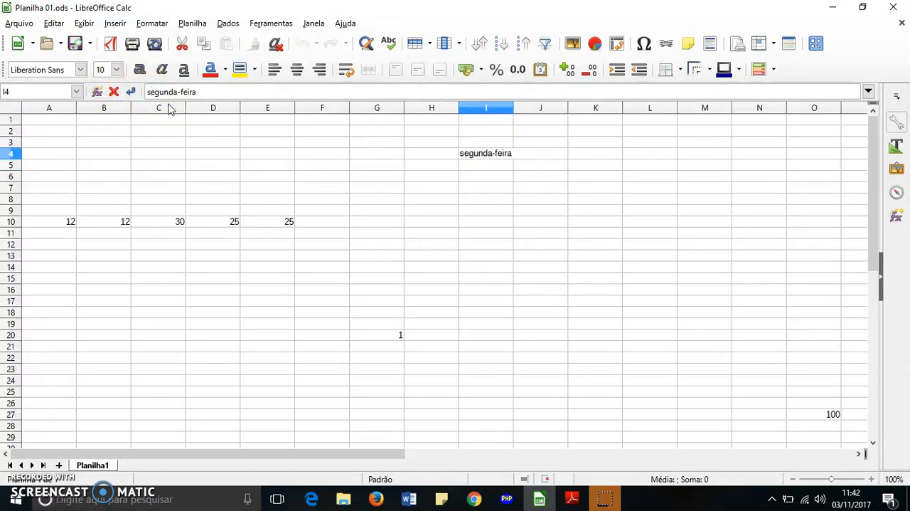
pyautogui.click(684, 246)
pyautogui.click(501, 159)
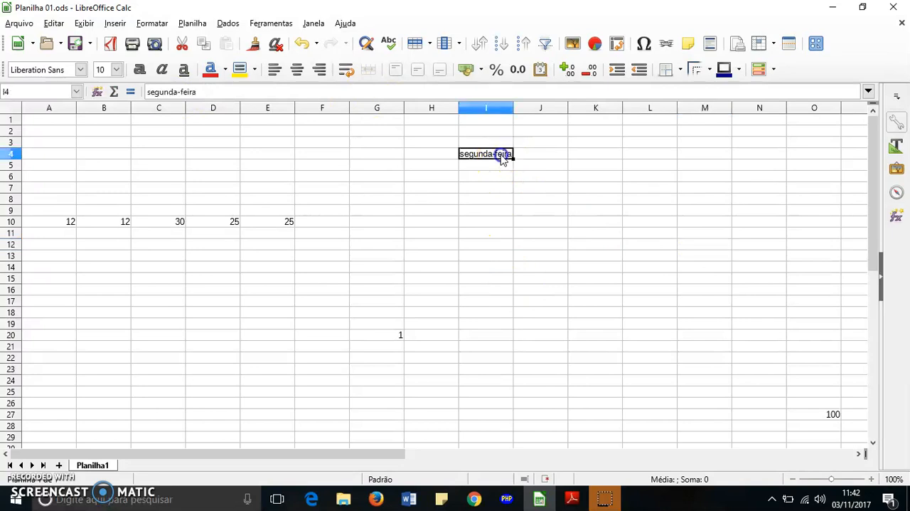
# Step: Fill the text of cell I4 down through I8 and across through K4
pyautogui.moveTo(514, 158); pyautogui.dragTo(530, 200)
pyautogui.click(529, 187)
pyautogui.click(534, 165)
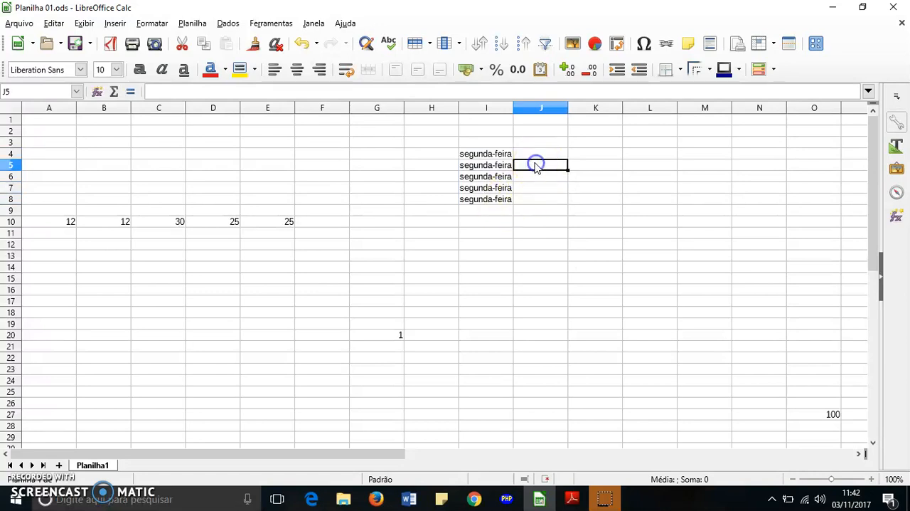
pyautogui.click(511, 155)
pyautogui.moveTo(514, 154); pyautogui.dragTo(609, 158)
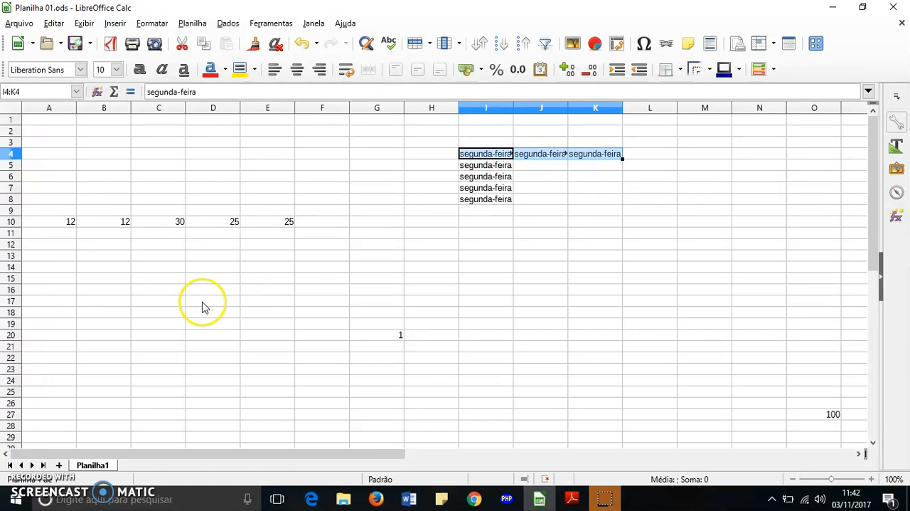
pyautogui.click(208, 290)
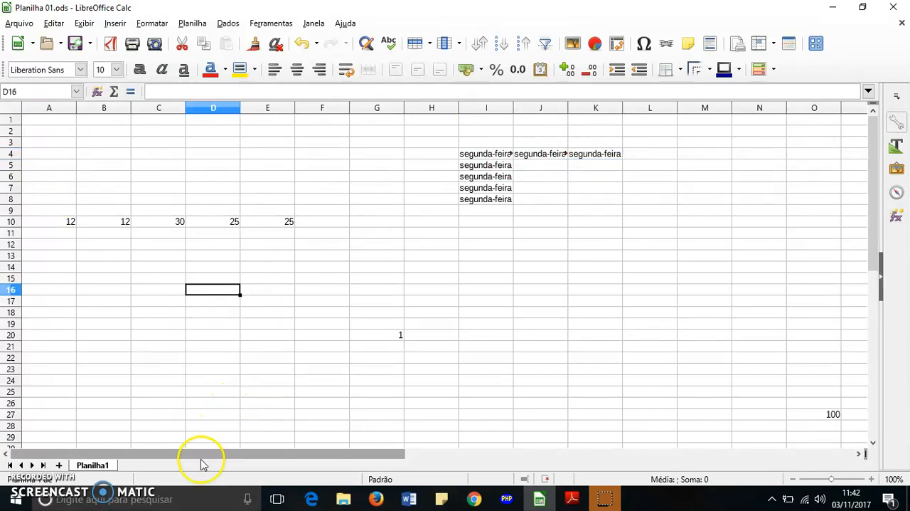
# Step: Enter the text segunda in cell G5, ending on cell G4
pyautogui.click(324, 179)
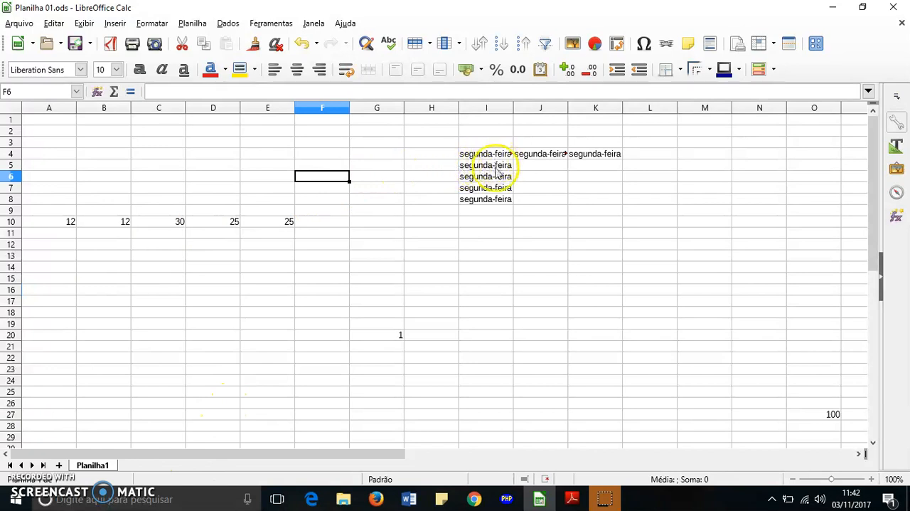
pyautogui.click(360, 169)
pyautogui.write('segu')
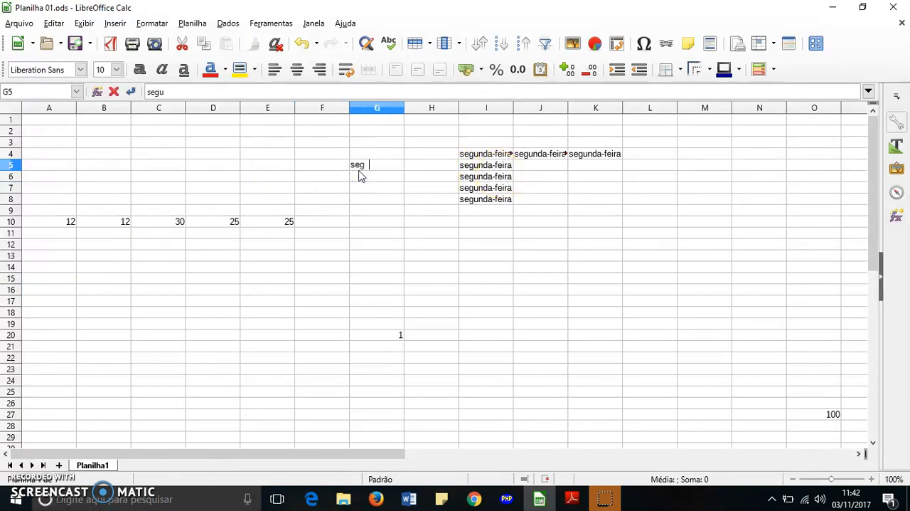
pyautogui.write('nda')
pyautogui.click(388, 197)
pyautogui.click(390, 156)
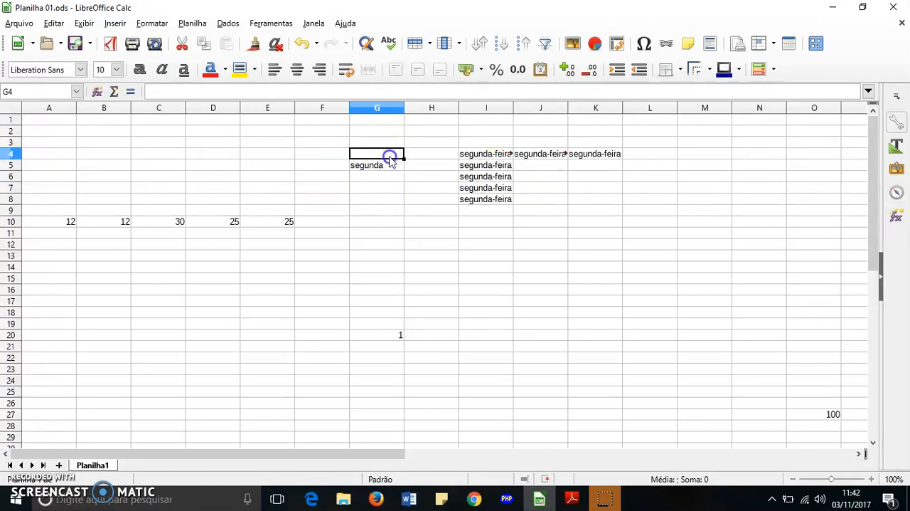
# Step: Fill the text of cell G5 down through G8
pyautogui.click(391, 164)
pyautogui.moveTo(404, 170); pyautogui.dragTo(403, 203)
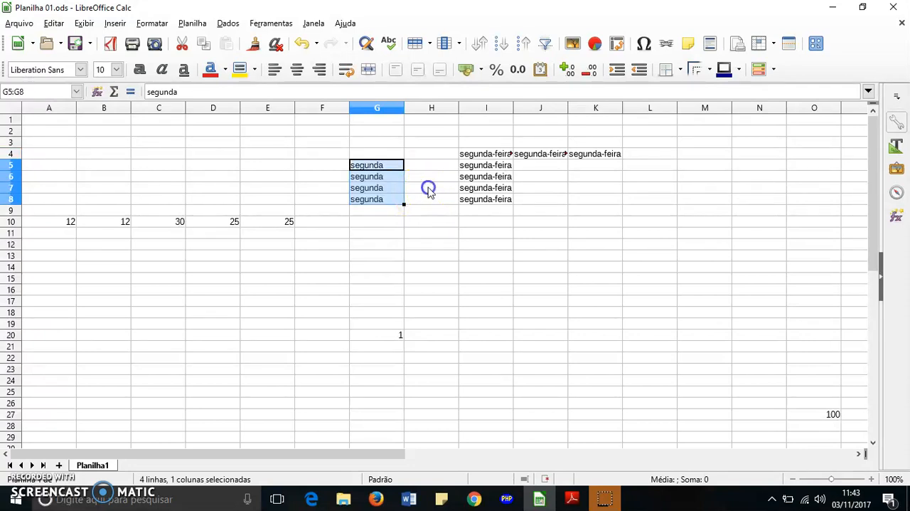
pyautogui.click(429, 190)
# Step: Change the text in cell G5 to Segunda-feira
pyautogui.click(395, 166)
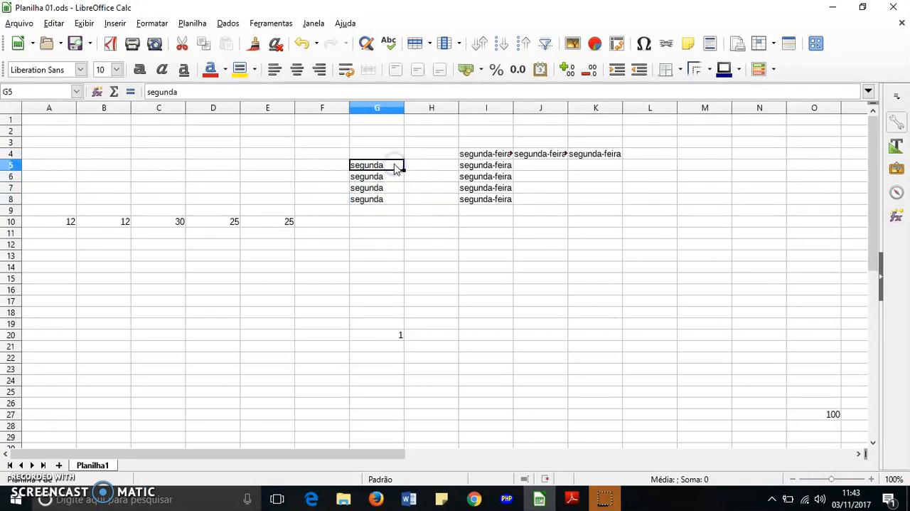
pyautogui.doubleClick(396, 168)
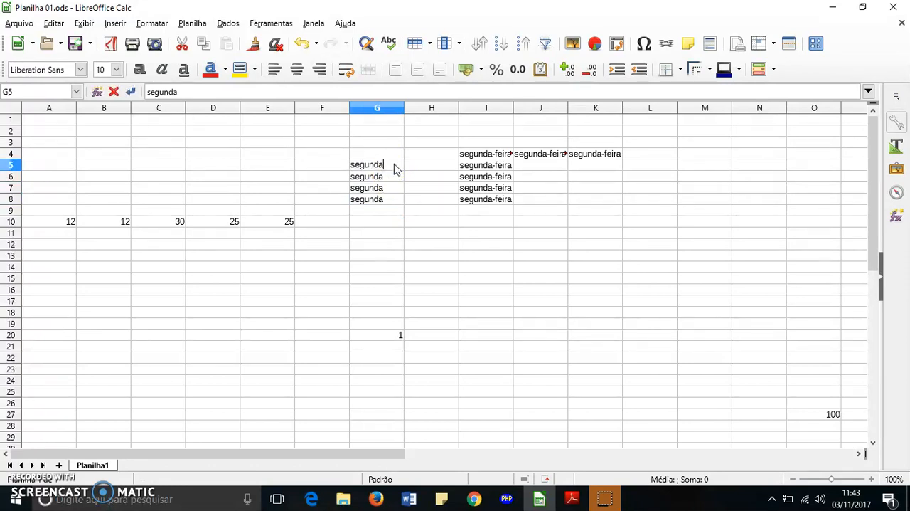
pyautogui.write('-feira')
pyautogui.click(390, 241)
# Step: Fill the weekday in cell G5 down through G17 as a series of weekdays
pyautogui.click(395, 164)
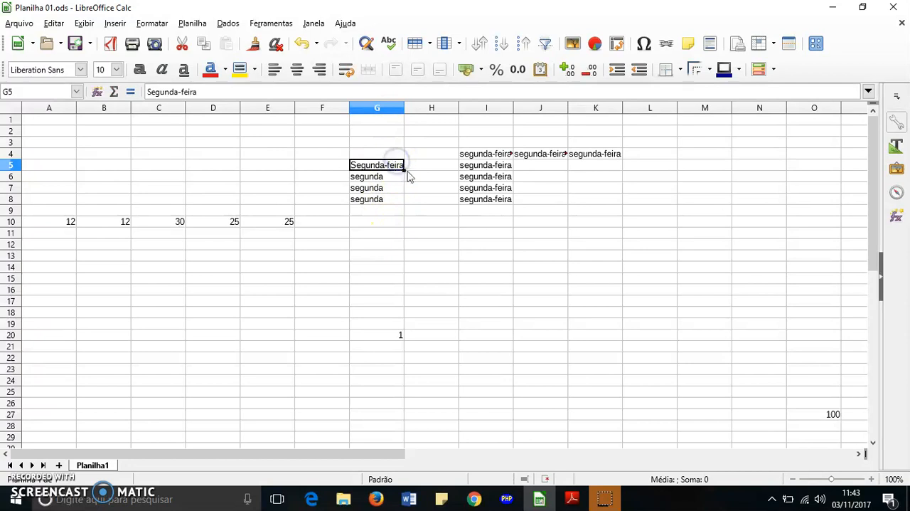
pyautogui.moveTo(400, 175); pyautogui.dragTo(400, 311)
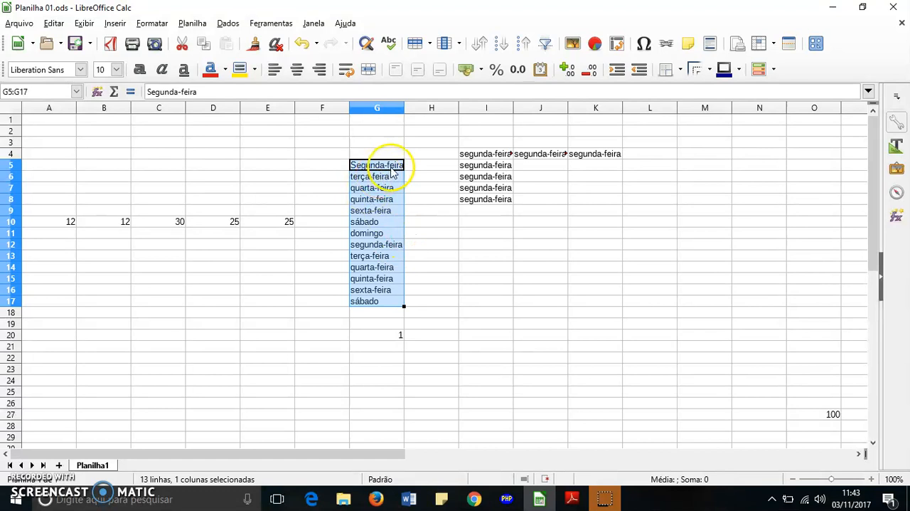
pyautogui.click(435, 178)
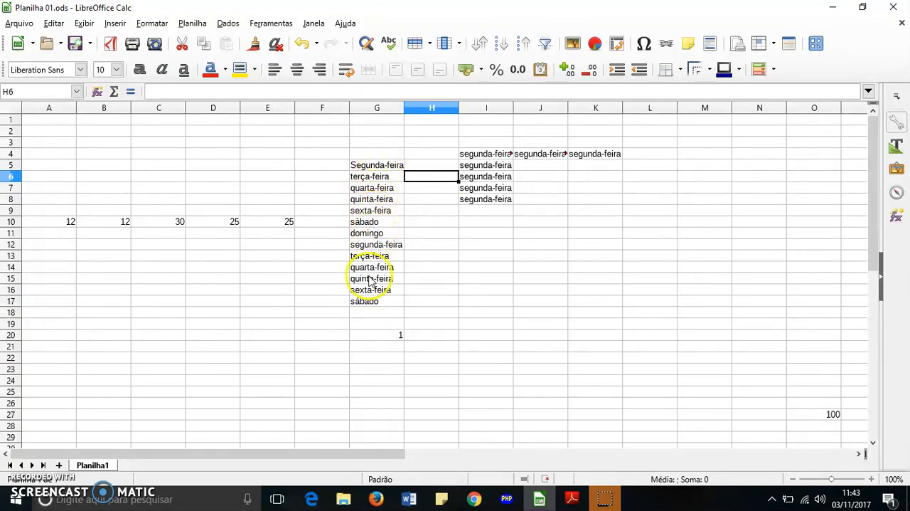
# Step: Clear the number in cell G20 and the texts in the range I4:K8
pyautogui.click(389, 335)
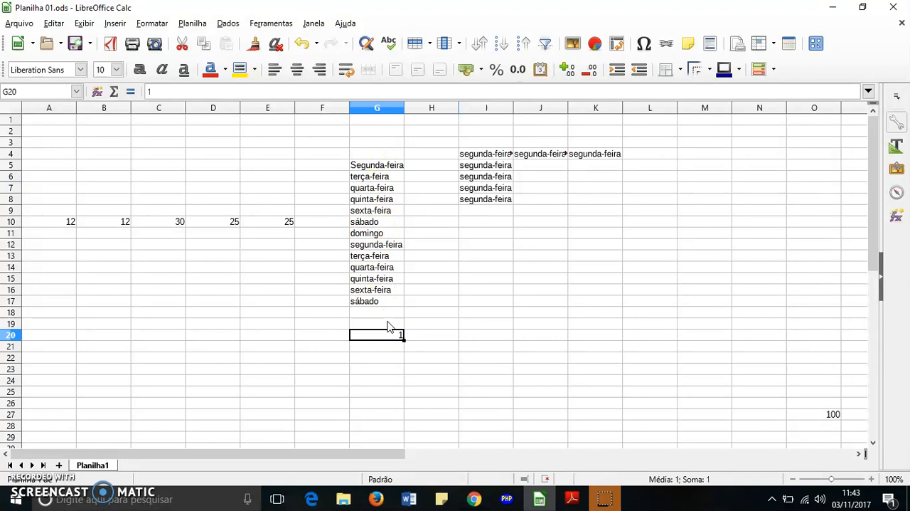
pyautogui.moveTo(483, 154); pyautogui.dragTo(582, 205)
pyautogui.press('Delete')
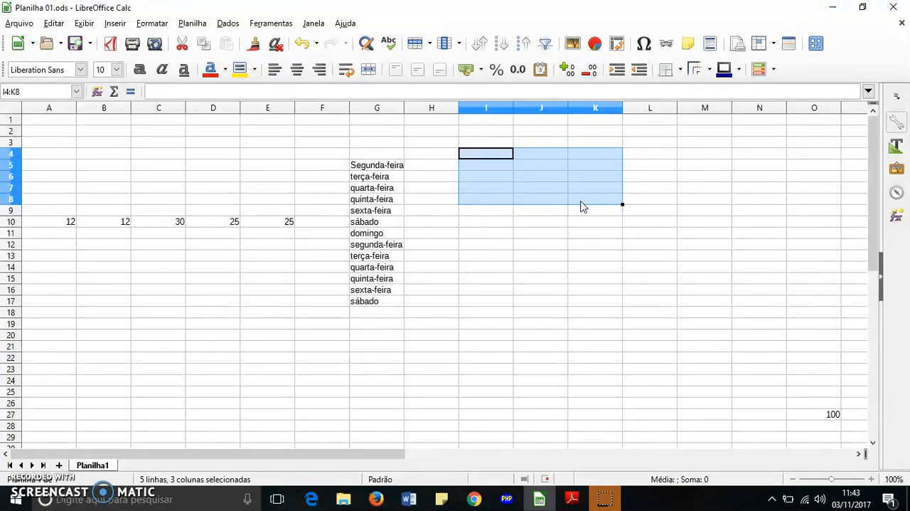
pyautogui.click(512, 244)
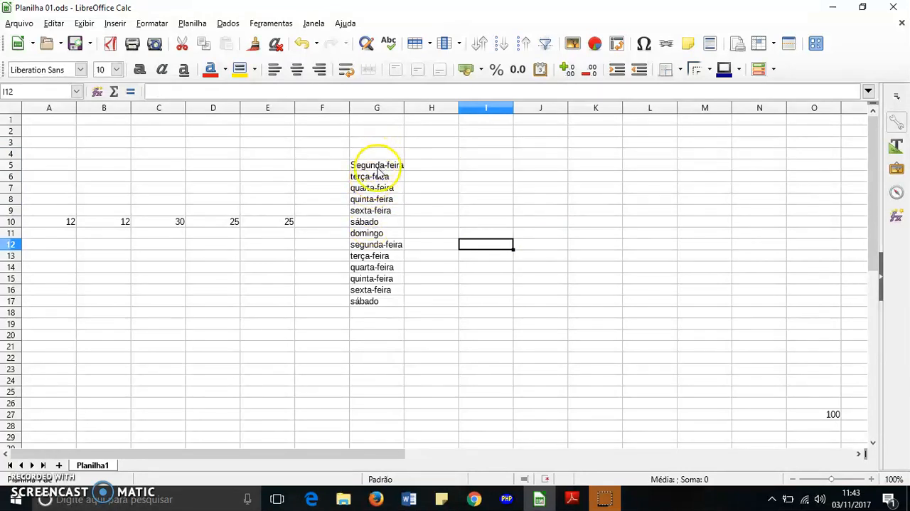
# Step: Enter the number 1 in cell I5 and reselect the cell
pyautogui.click(446, 170)
pyautogui.click(481, 169)
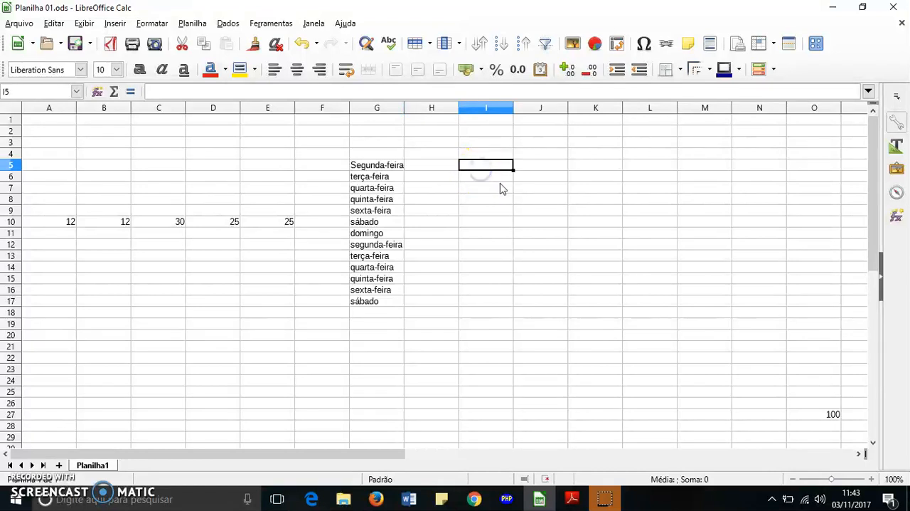
pyautogui.write('1')
pyautogui.click(535, 197)
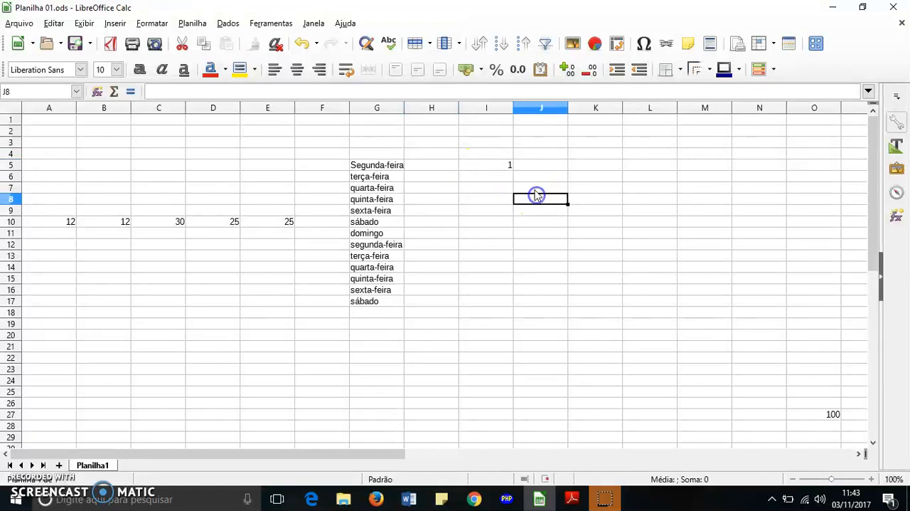
pyautogui.click(502, 175)
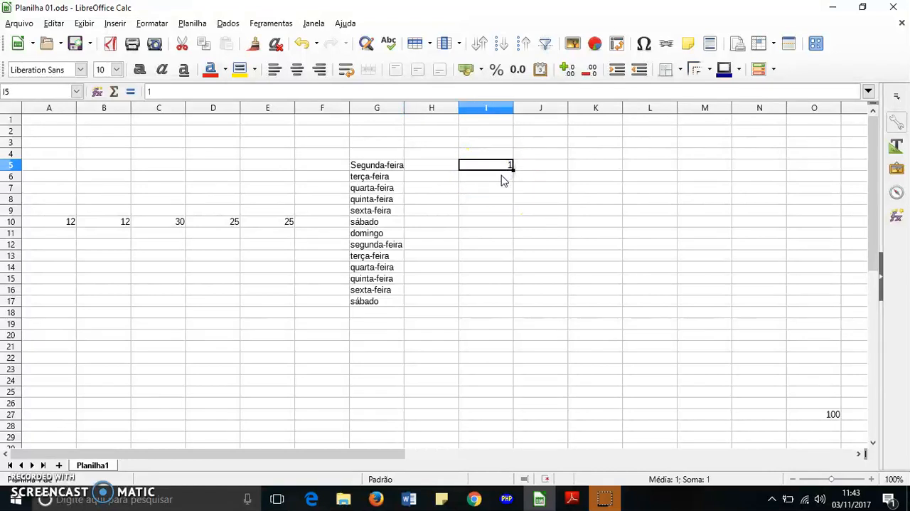
# Step: Enter 2 in cell I6 and 3 in cell I7, and clear both cells again
pyautogui.click(502, 177)
pyautogui.write('2')
pyautogui.click(503, 188)
pyautogui.write('3')
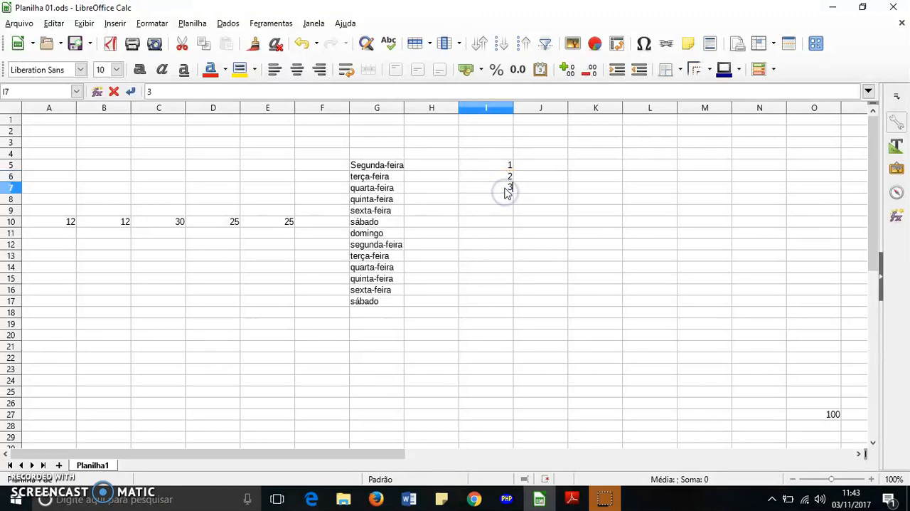
pyautogui.click(529, 199)
pyautogui.moveTo(508, 177); pyautogui.dragTo(506, 187)
pyautogui.click(540, 207)
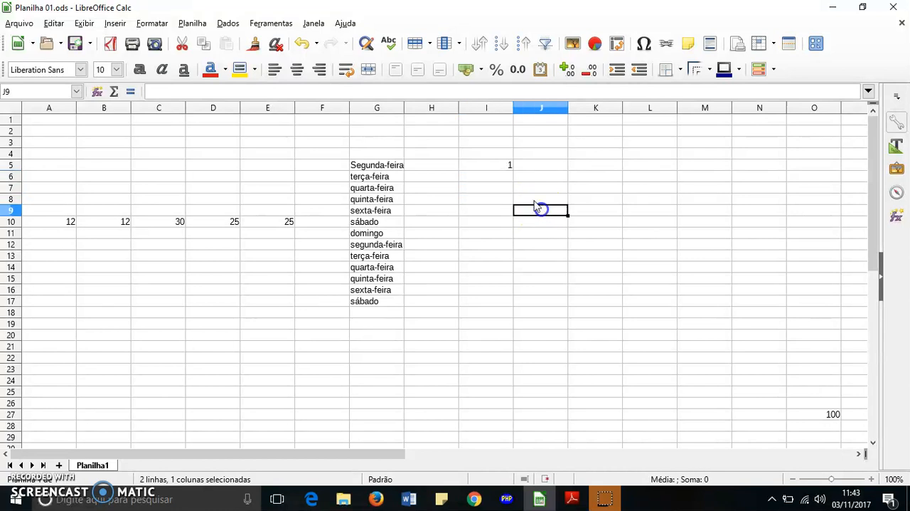
# Step: Fill the number in cell I5 down through I28 as a series increasing by one
pyautogui.click(503, 155)
pyautogui.click(501, 163)
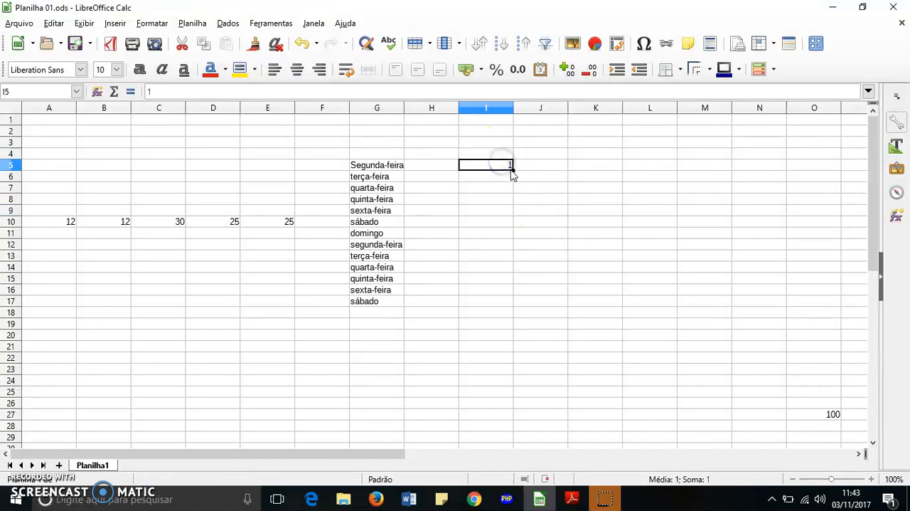
pyautogui.moveTo(512, 169); pyautogui.dragTo(510, 429)
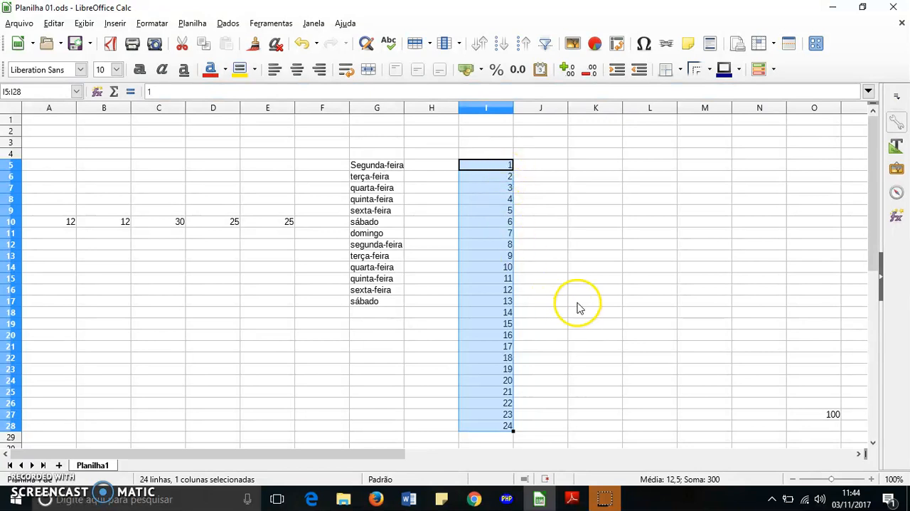
pyautogui.scroll(-2, 580, 307)
pyautogui.scroll(2, 580, 307)
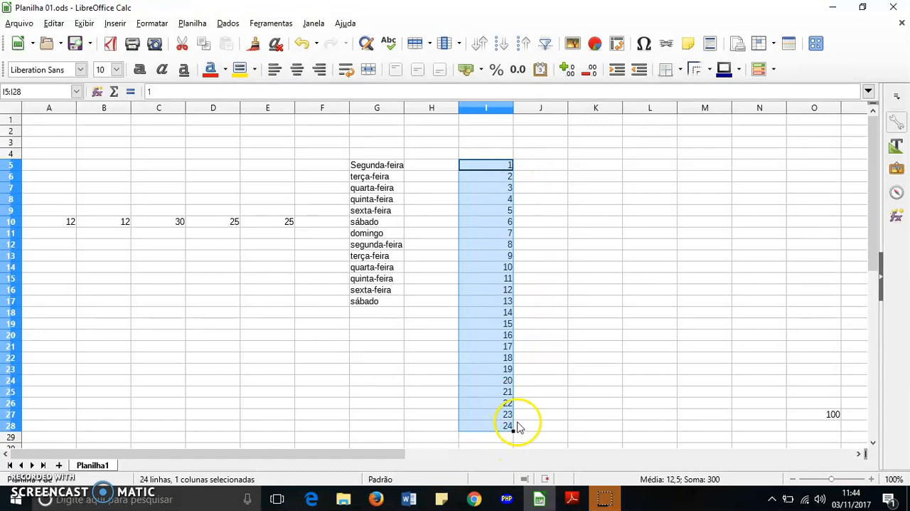
# Step: Extend the number series from cell I28 down column I through I135 and return to the start of the sheet
pyautogui.scroll(-3, 523, 398)
pyautogui.click(559, 315)
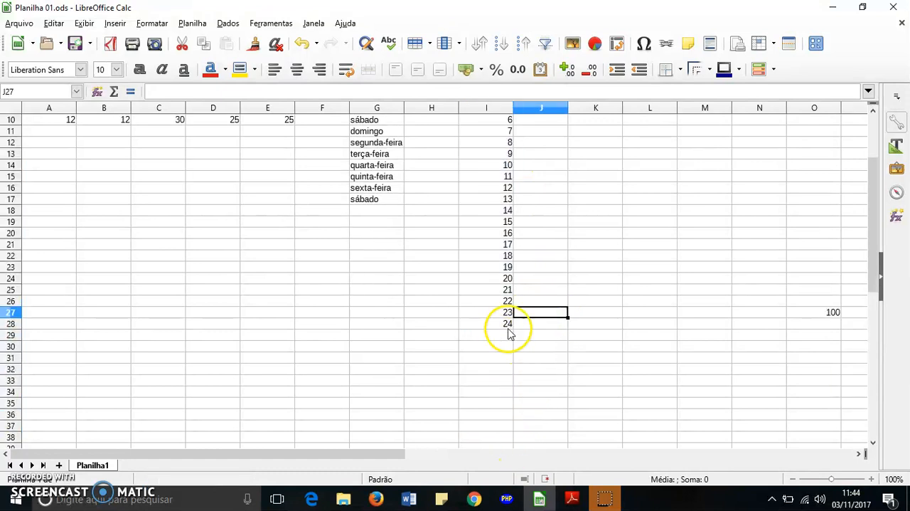
pyautogui.click(509, 329)
pyautogui.moveTo(514, 330); pyautogui.dragTo(569, 310)
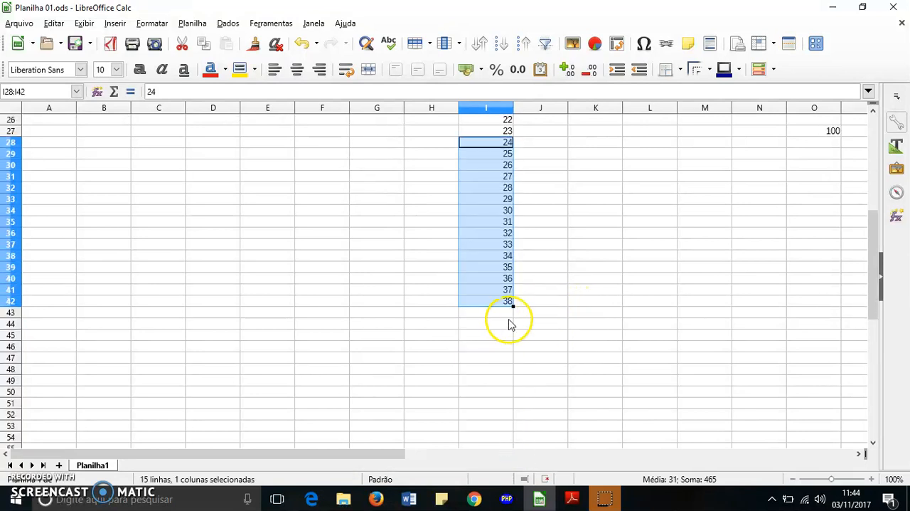
pyautogui.moveTo(513, 305); pyautogui.dragTo(512, 271)
pyautogui.scroll(12, 548, 309)
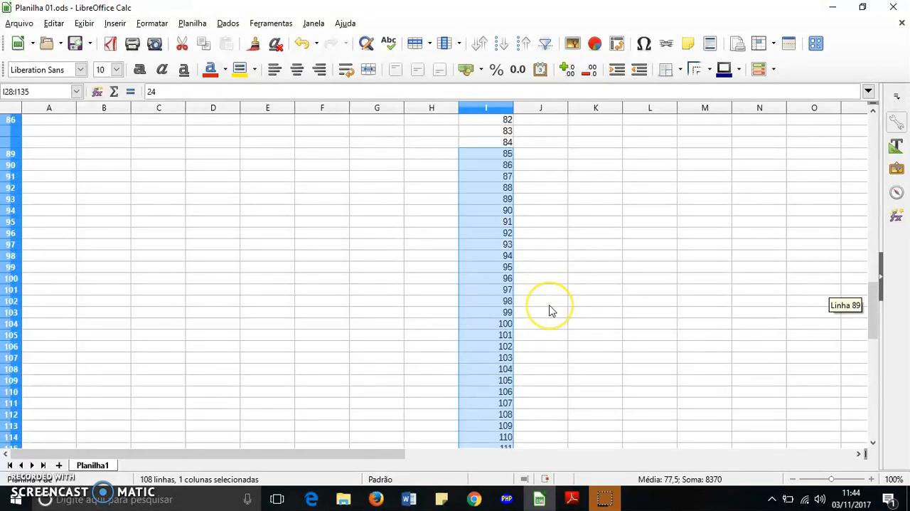
pyautogui.scroll(20, 549, 310)
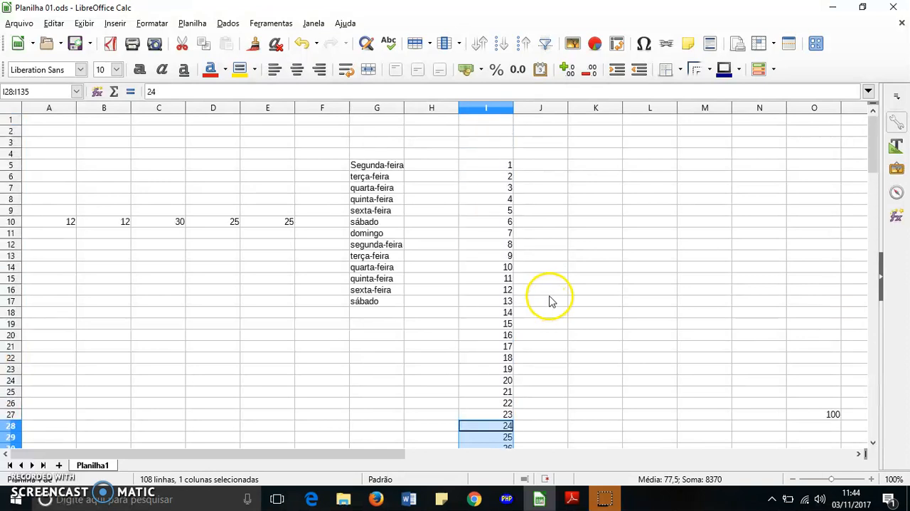
# Step: Select the series numbers in I5:I61 for review and deselect them, ending on empty cell C5
pyautogui.moveTo(500, 165); pyautogui.dragTo(505, 391)
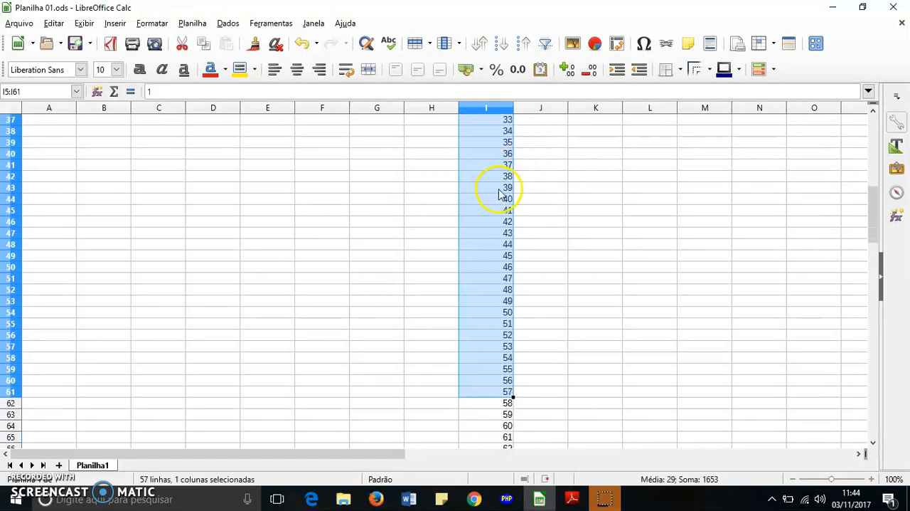
pyautogui.scroll(12, 500, 194)
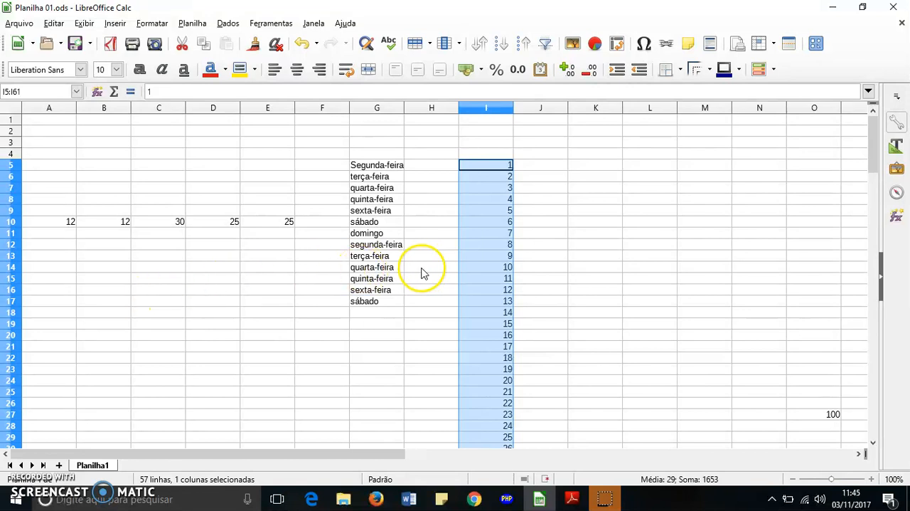
pyautogui.click(281, 278)
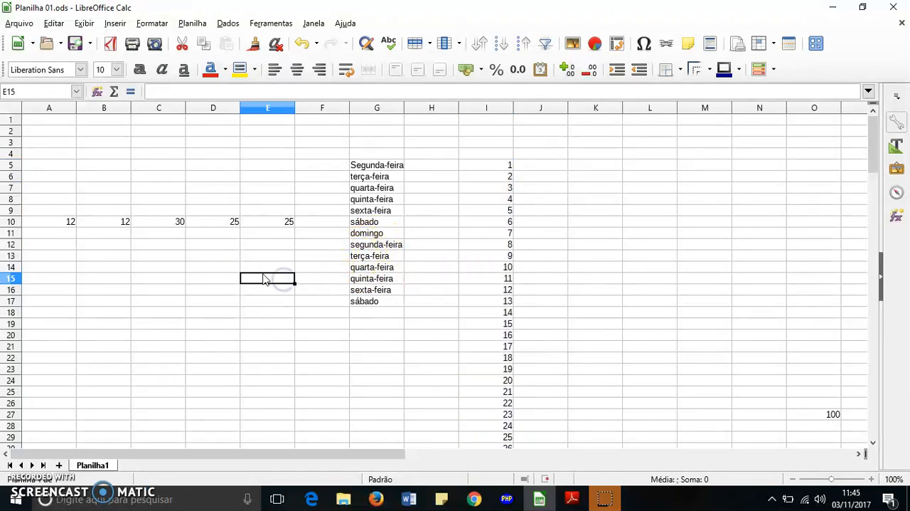
pyautogui.click(231, 311)
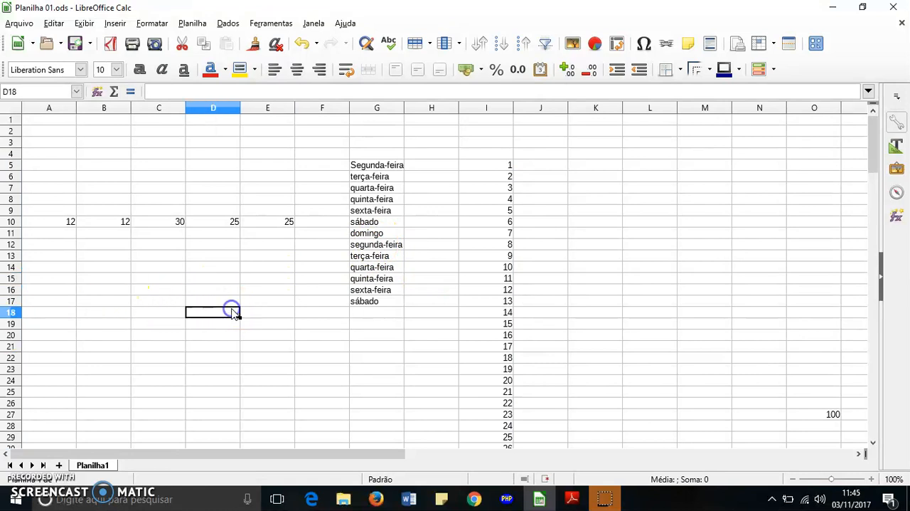
pyautogui.click(456, 222)
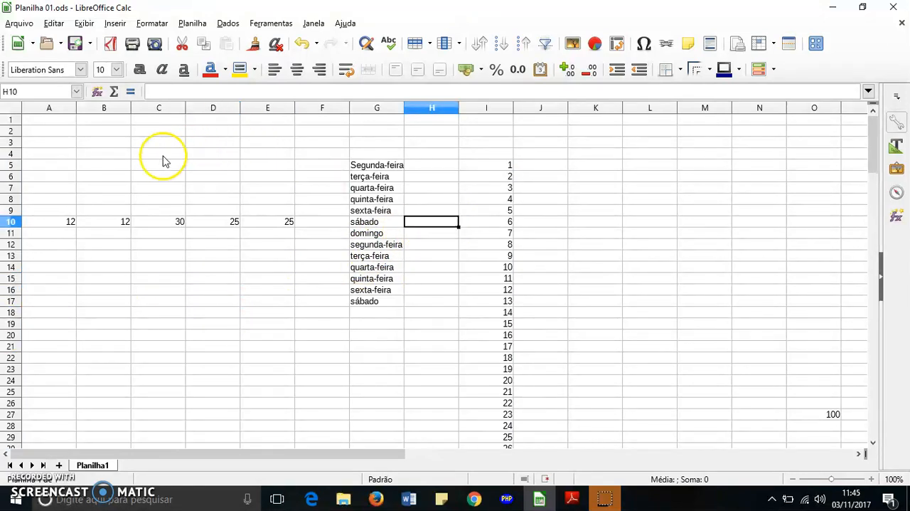
pyautogui.click(138, 164)
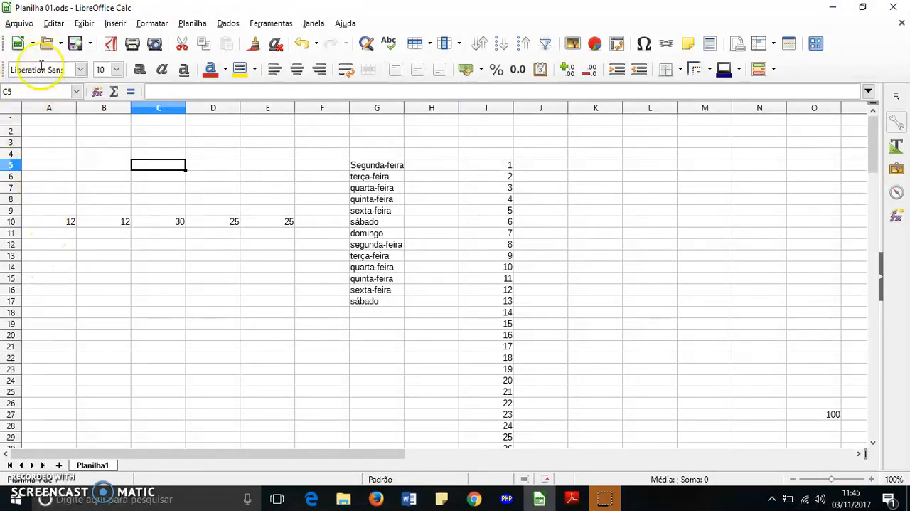
# Step: Save the spreadsheet under its current name
pyautogui.click(14, 25)
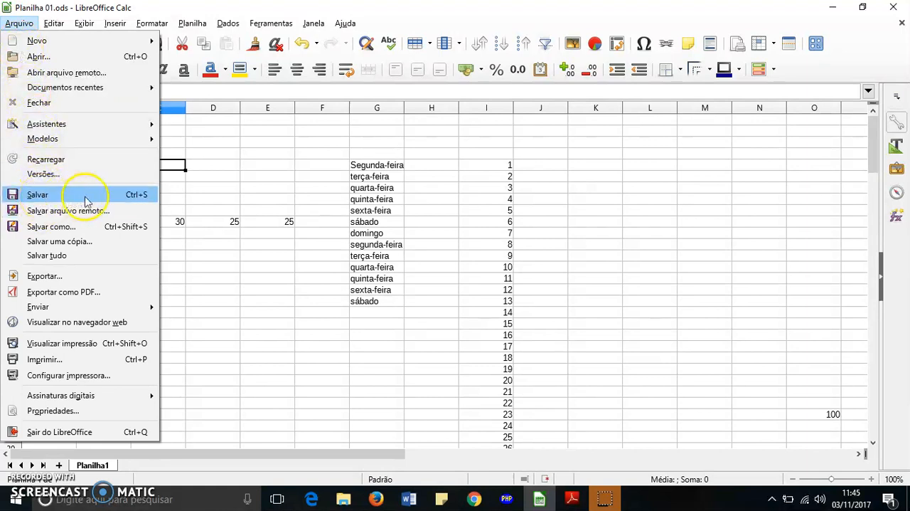
pyautogui.click(143, 197)
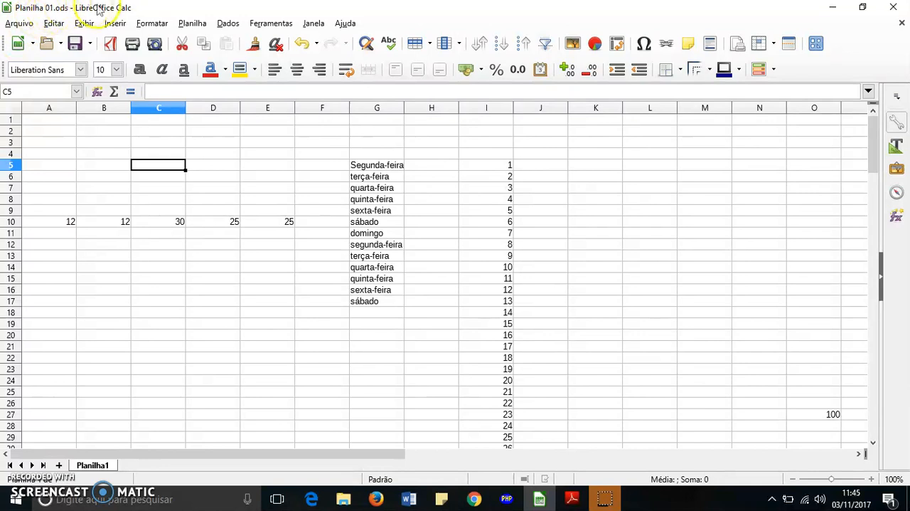
# Step: View the Save As options for Planilha 01 and close the dialog without saving
pyautogui.click(19, 24)
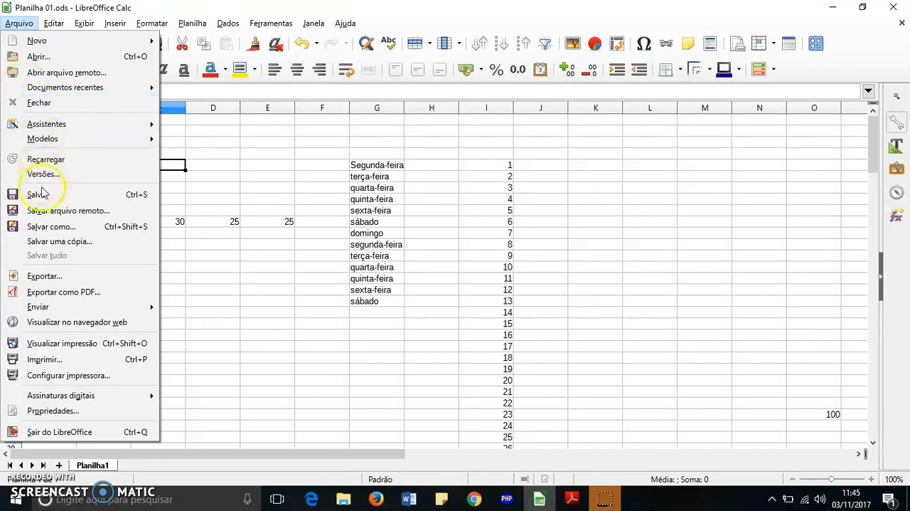
pyautogui.click(79, 226)
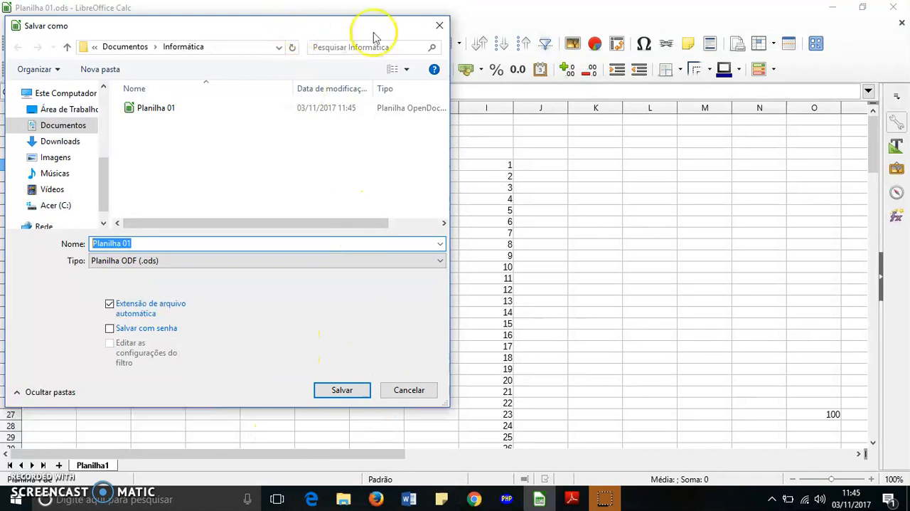
pyautogui.click(408, 393)
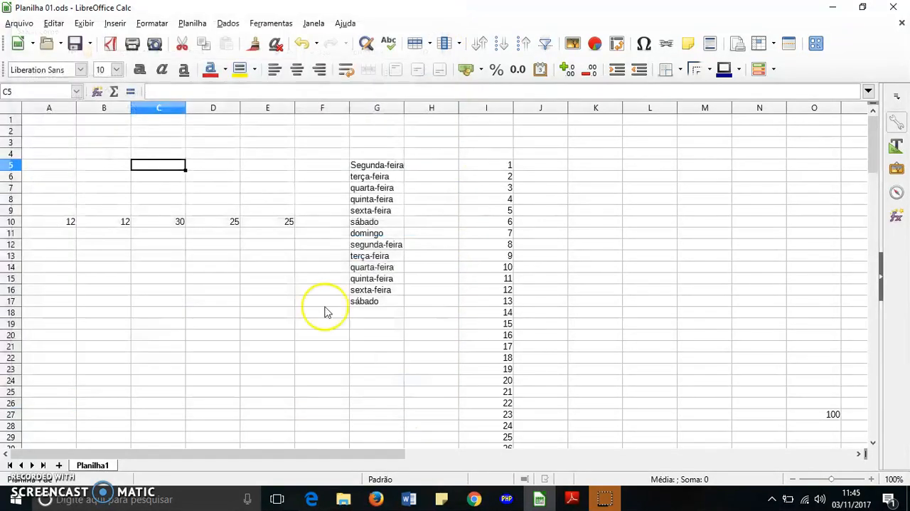
# Step: Save Planilha 01 again under its existing name and in its current format
pyautogui.click(21, 23)
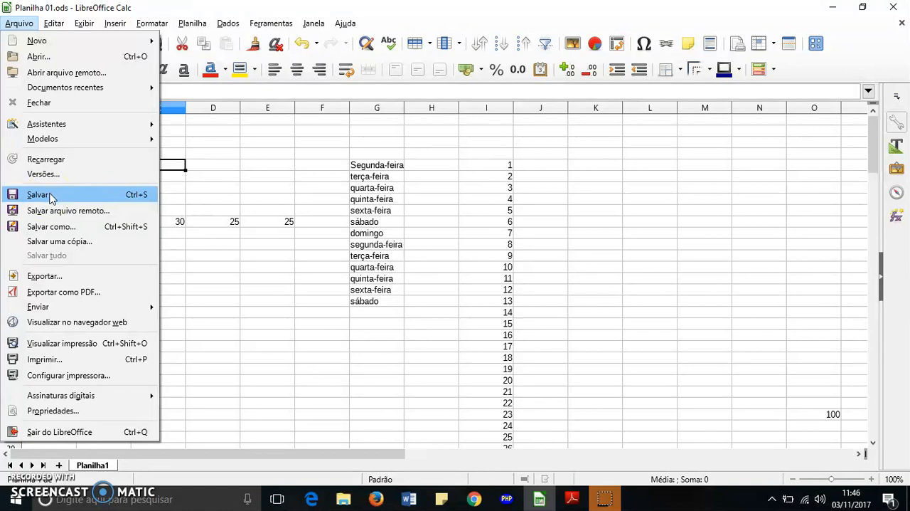
pyautogui.click(49, 195)
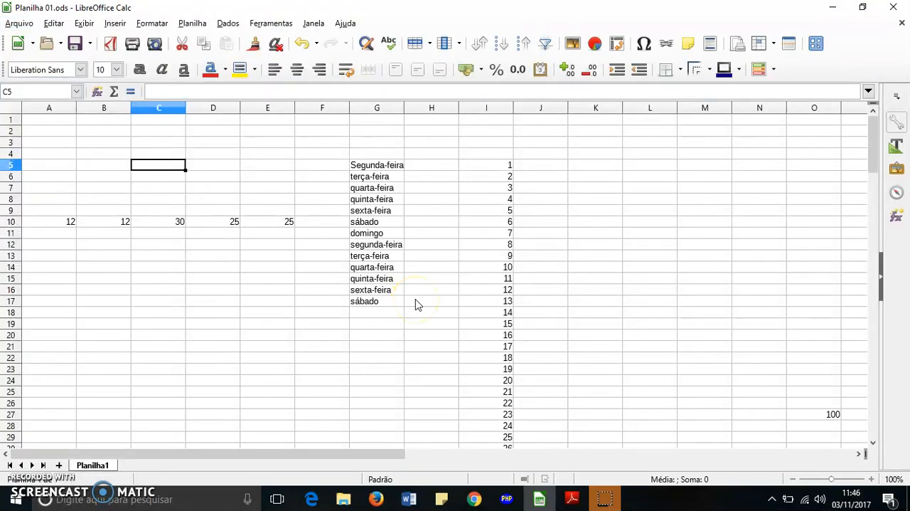
pyautogui.click(17, 22)
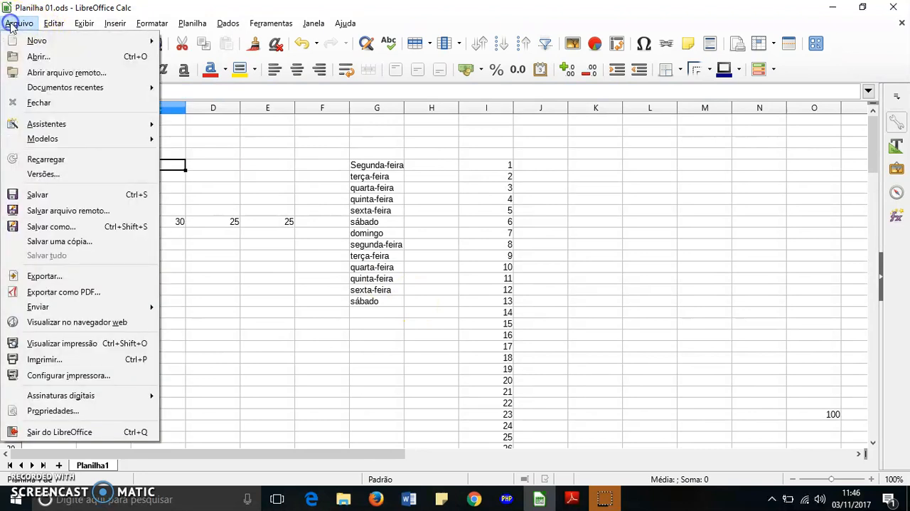
pyautogui.click(39, 196)
# Step: Open the Save As dialog for Planilha 01 and review the available file types and the saved file's type and size details
pyautogui.click(17, 22)
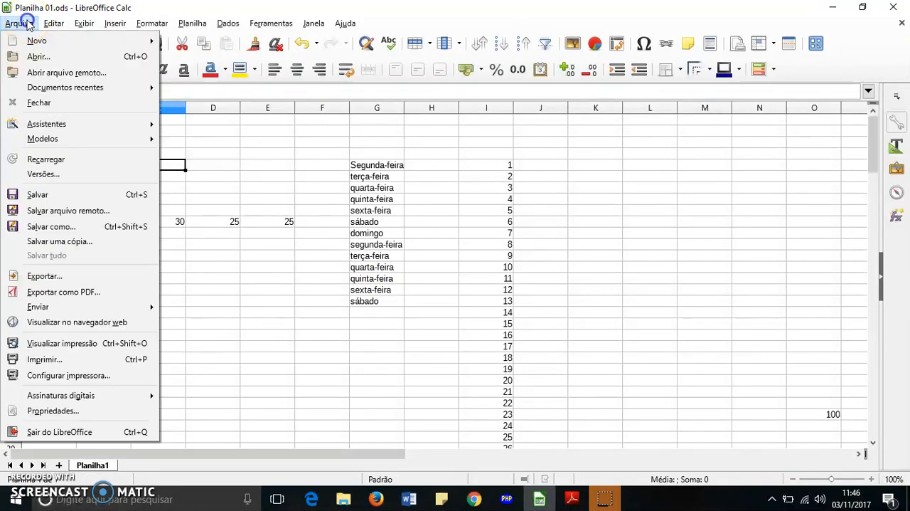
pyautogui.click(50, 227)
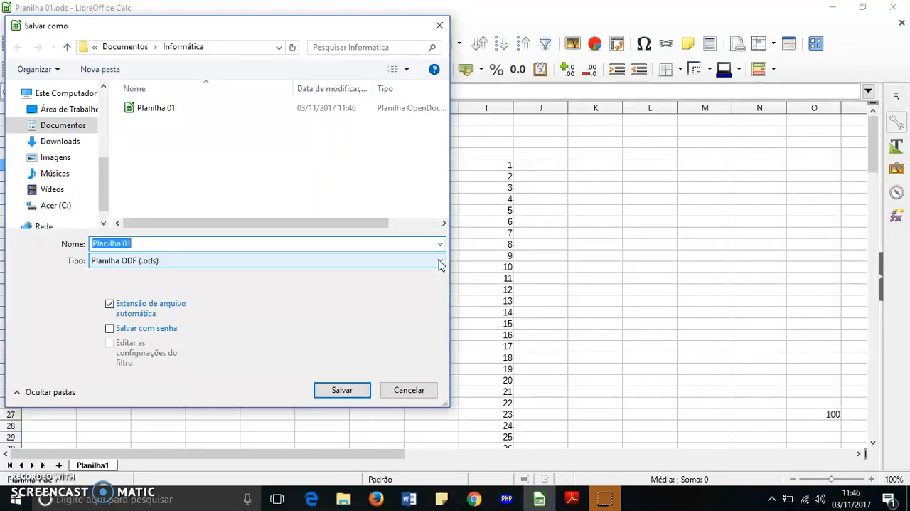
pyautogui.click(439, 261)
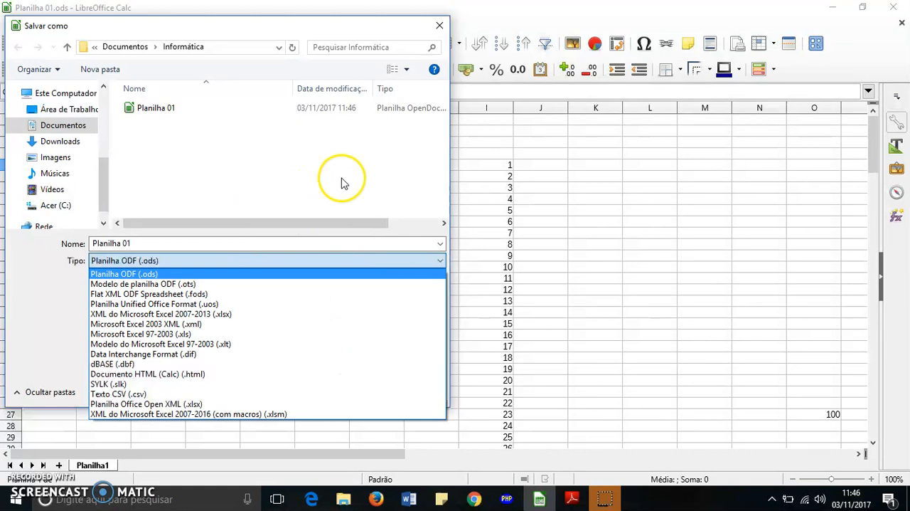
pyautogui.click(355, 225)
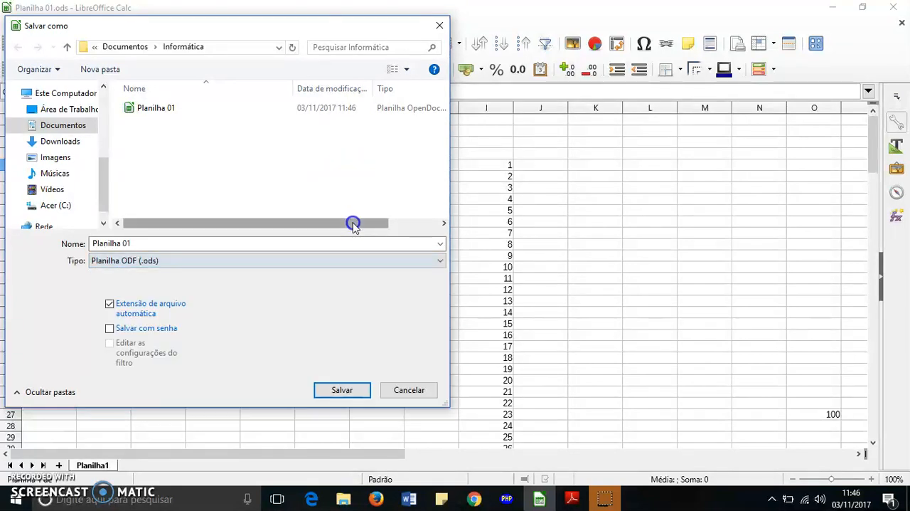
pyautogui.moveTo(389, 224); pyautogui.dragTo(440, 225)
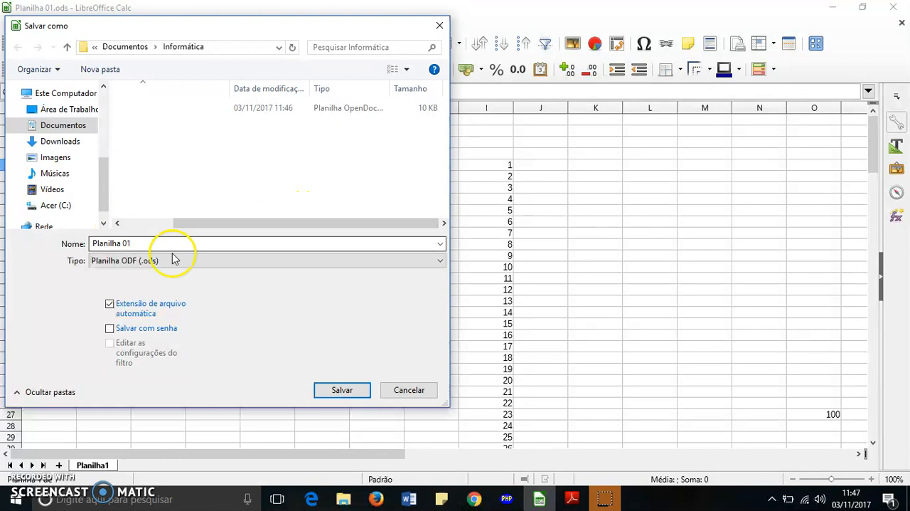
# Step: Examine the spreadsheet formats offered for saving, comparing Planilha ODF (.ods) with the Microsoft Excel, HTML and CSV types
pyautogui.click(440, 261)
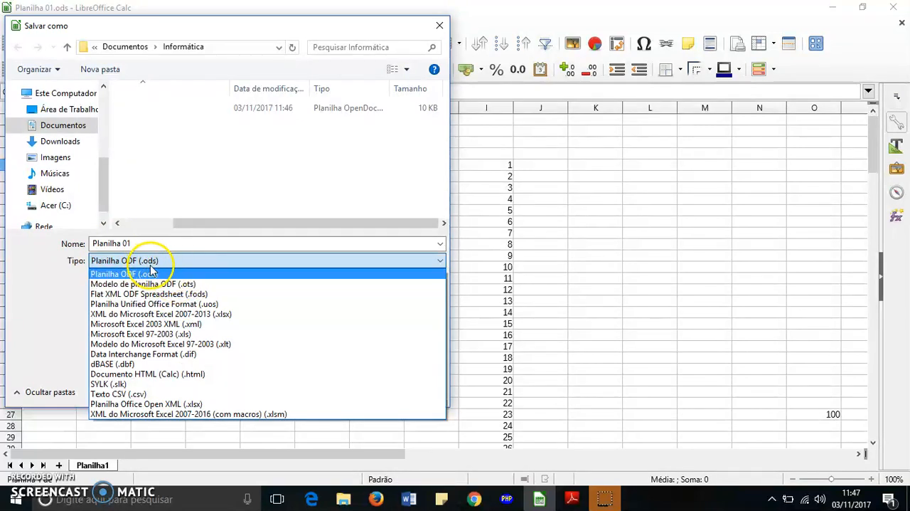
pyautogui.click(189, 197)
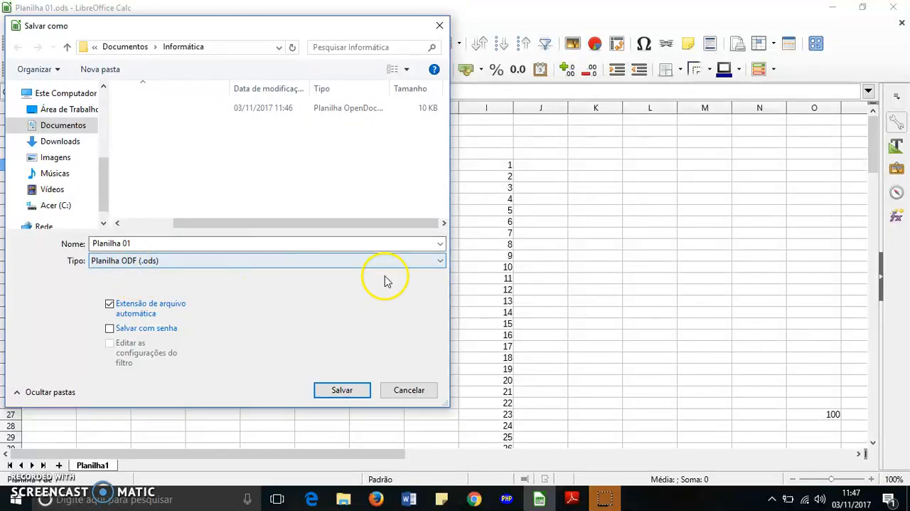
pyautogui.click(440, 263)
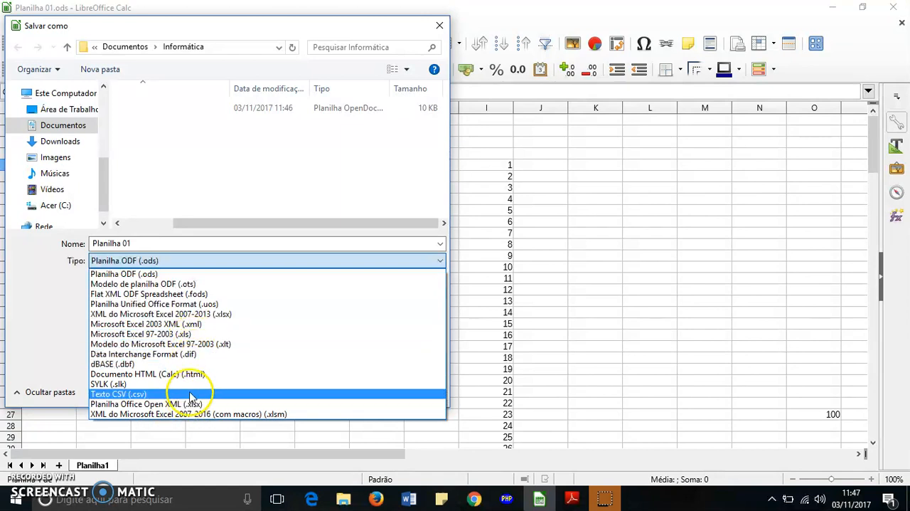
pyautogui.click(282, 176)
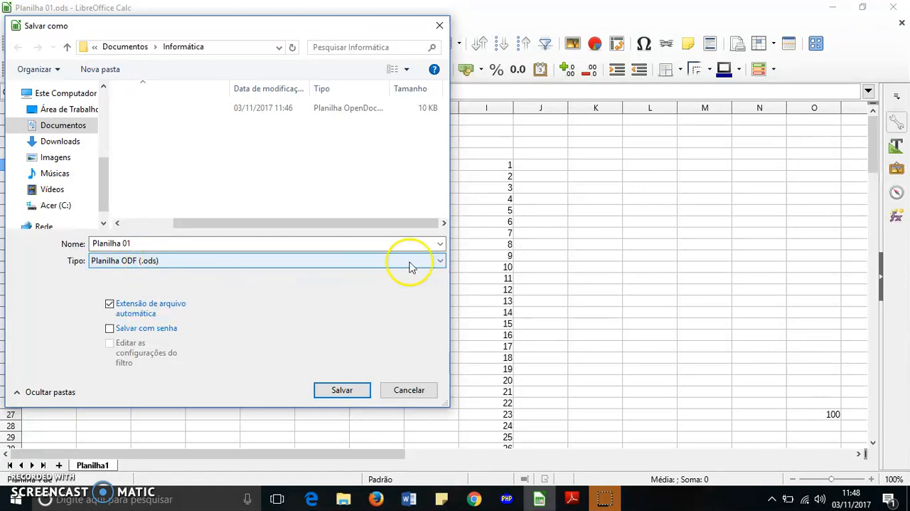
pyautogui.click(434, 262)
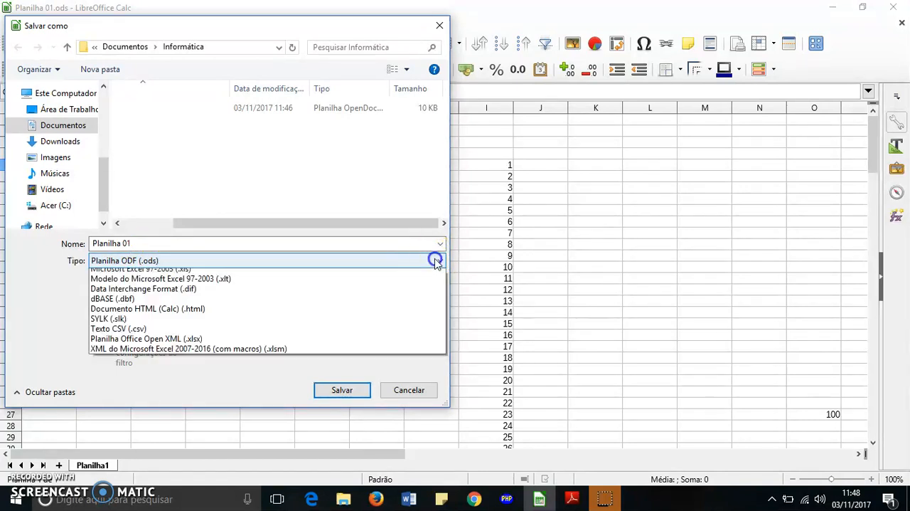
pyautogui.click(220, 174)
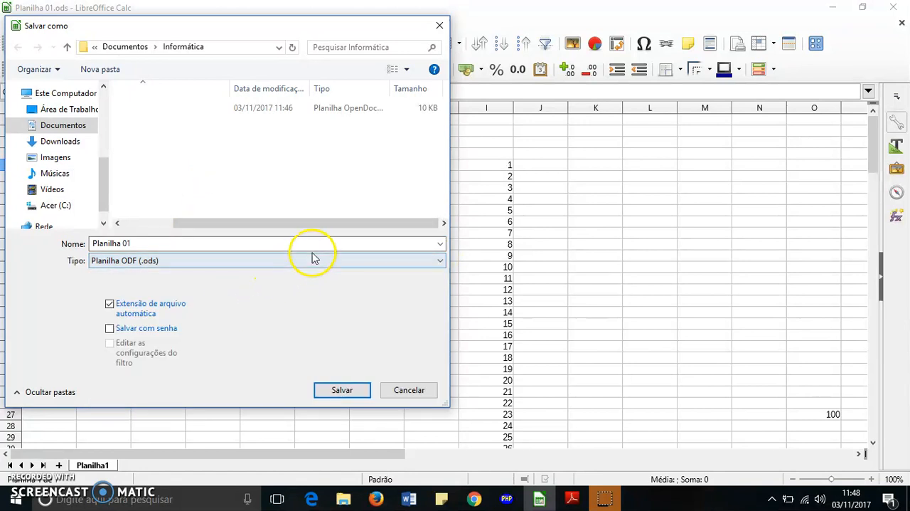
pyautogui.click(439, 263)
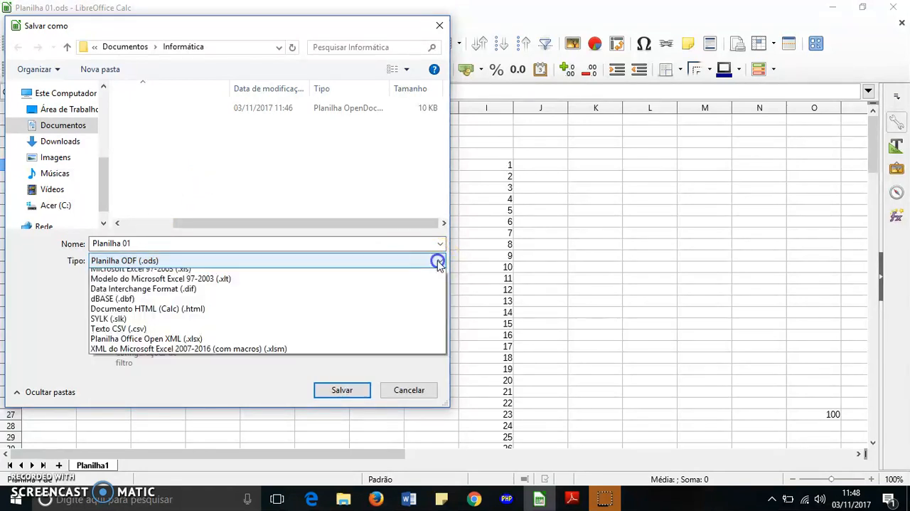
pyautogui.click(219, 174)
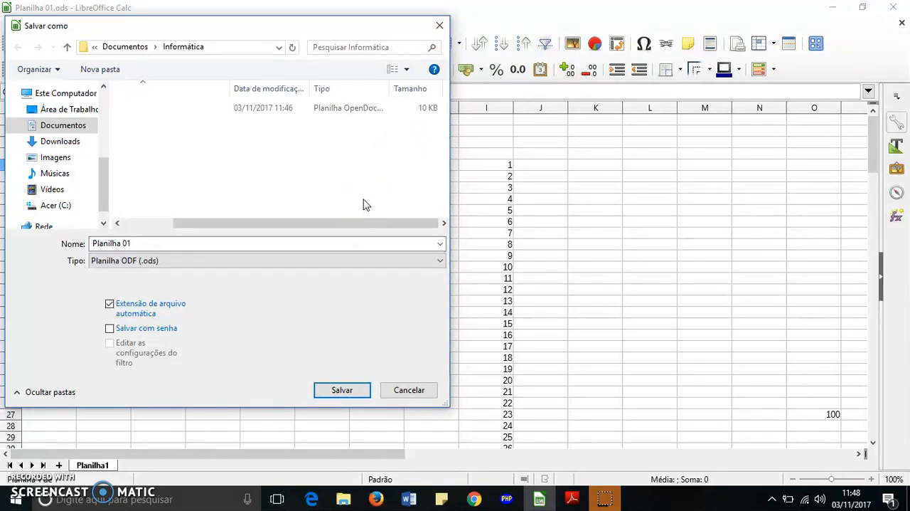
# Step: Check the list of save formats once more from the file name view and cancel Save As without saving
pyautogui.moveTo(324, 221); pyautogui.dragTo(188, 225)
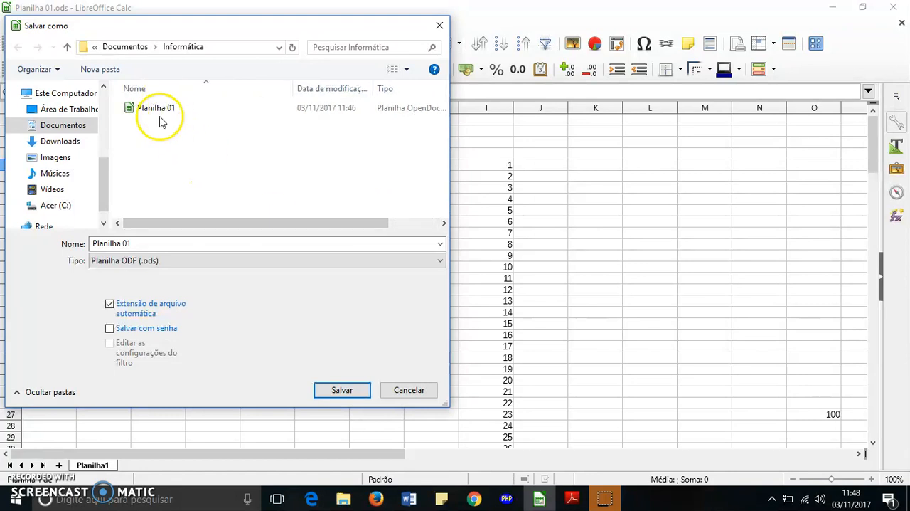
pyautogui.click(440, 264)
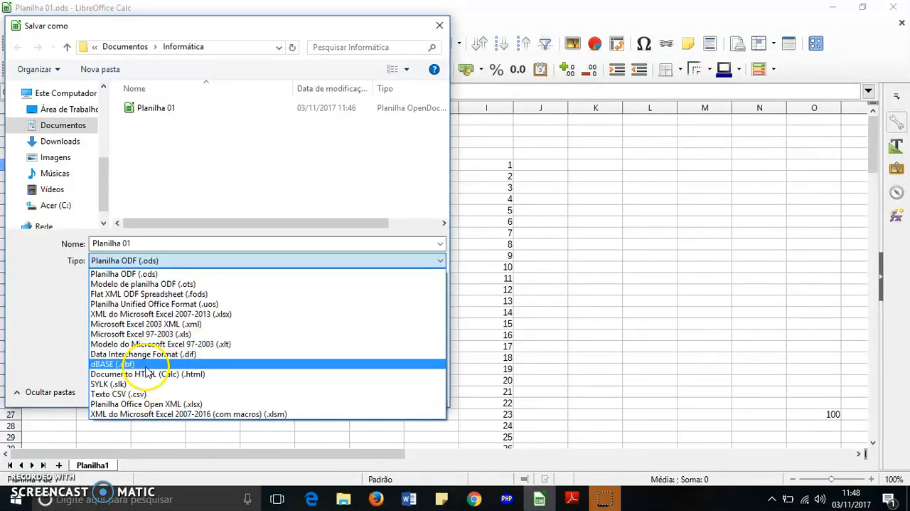
pyautogui.click(181, 176)
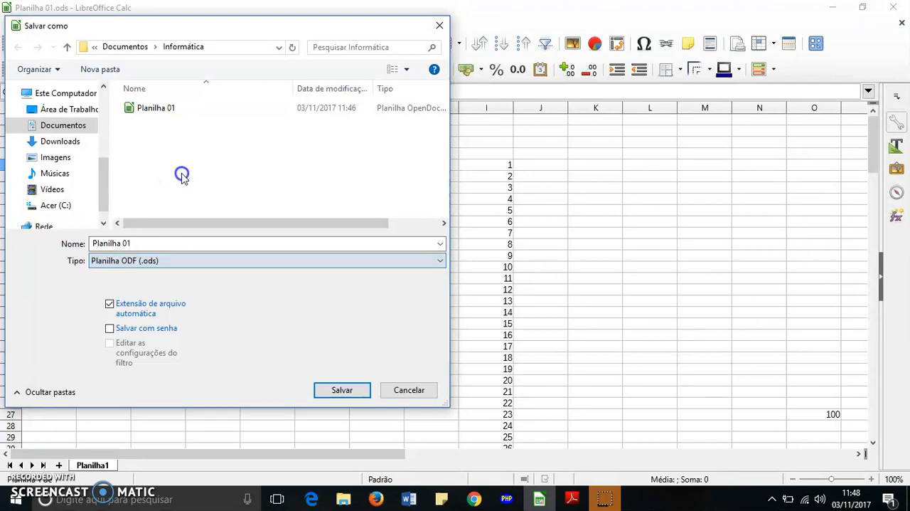
pyautogui.click(346, 239)
pyautogui.click(414, 389)
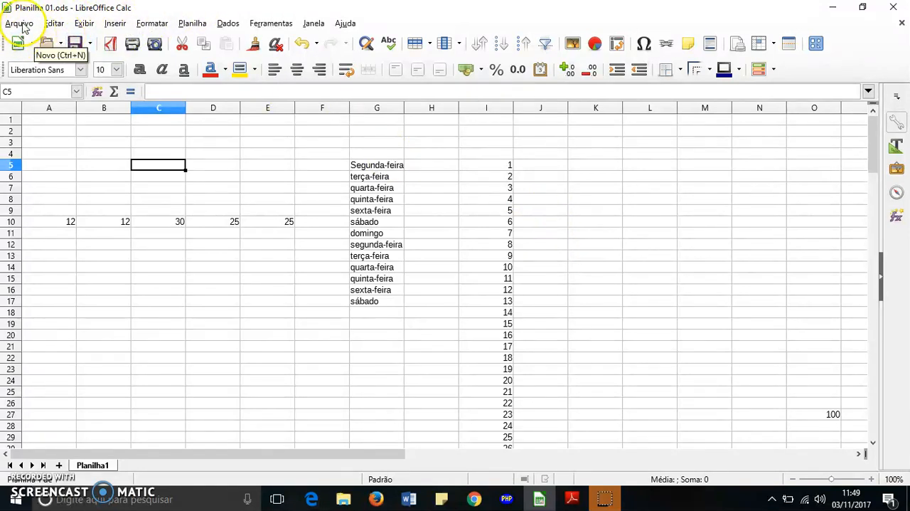
pyautogui.click(151, 23)
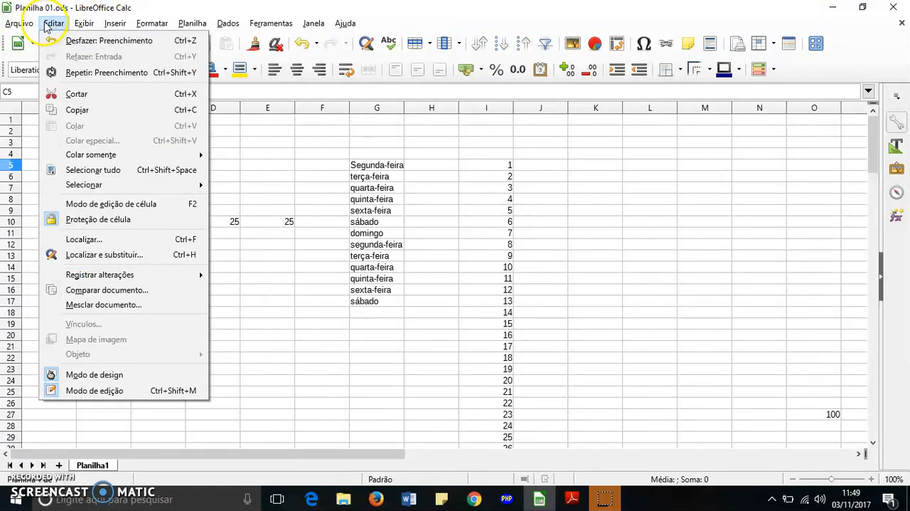
pyautogui.moveTo(19, 26)
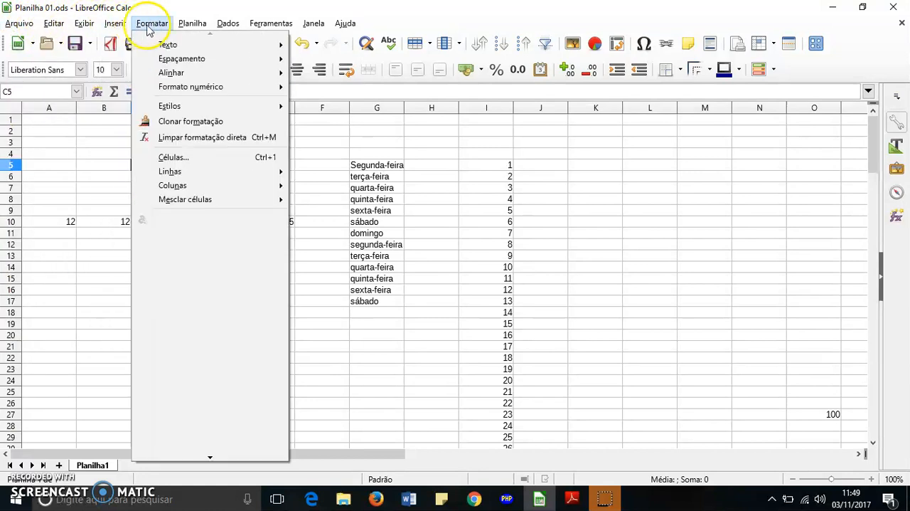
pyautogui.click(288, 32)
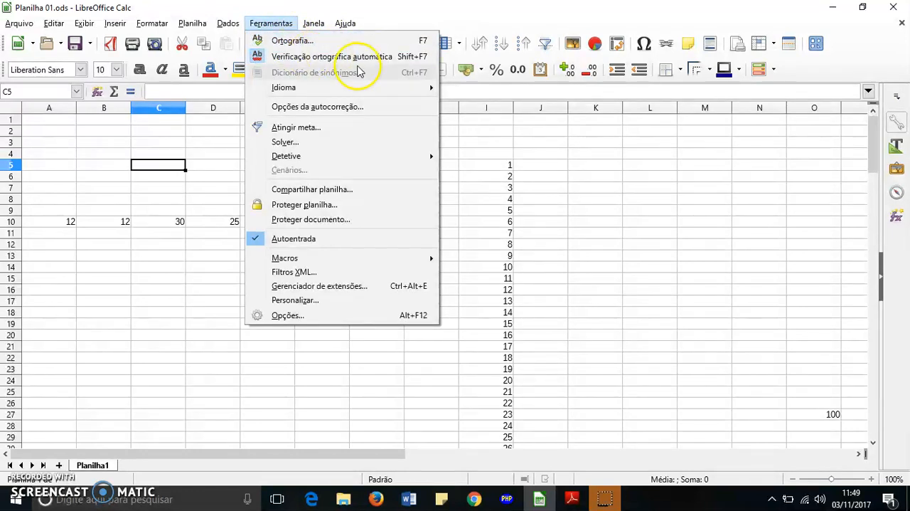
pyautogui.click(585, 187)
# Step: Inspect the weekday entries in cells G5 and G6, ending on empty cell D18
pyautogui.click(362, 169)
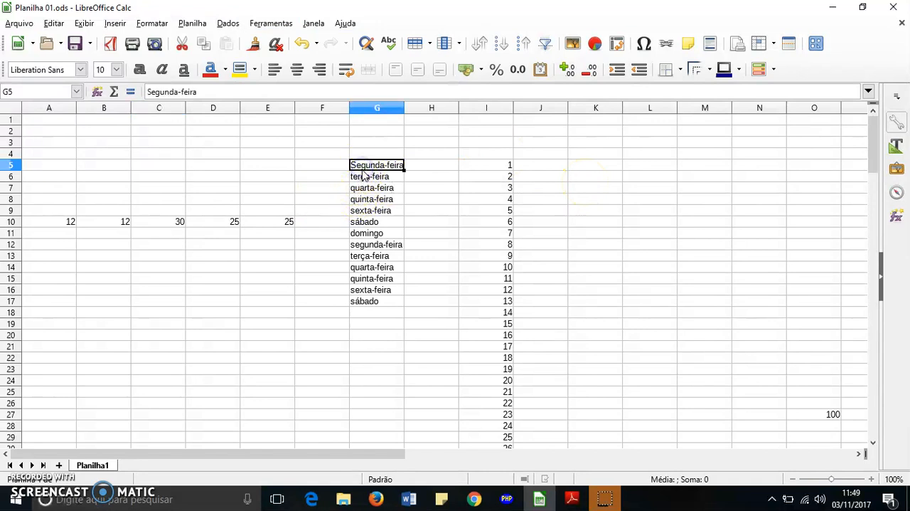
pyautogui.click(363, 177)
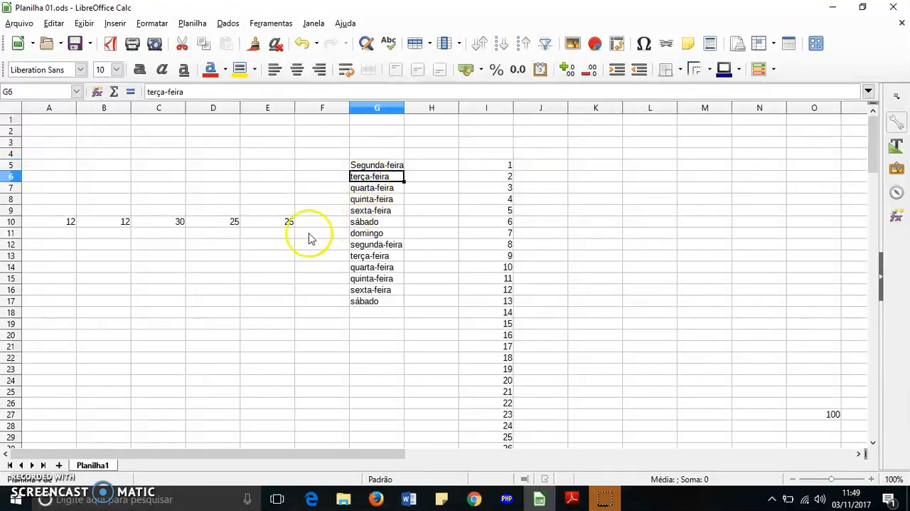
pyautogui.click(199, 315)
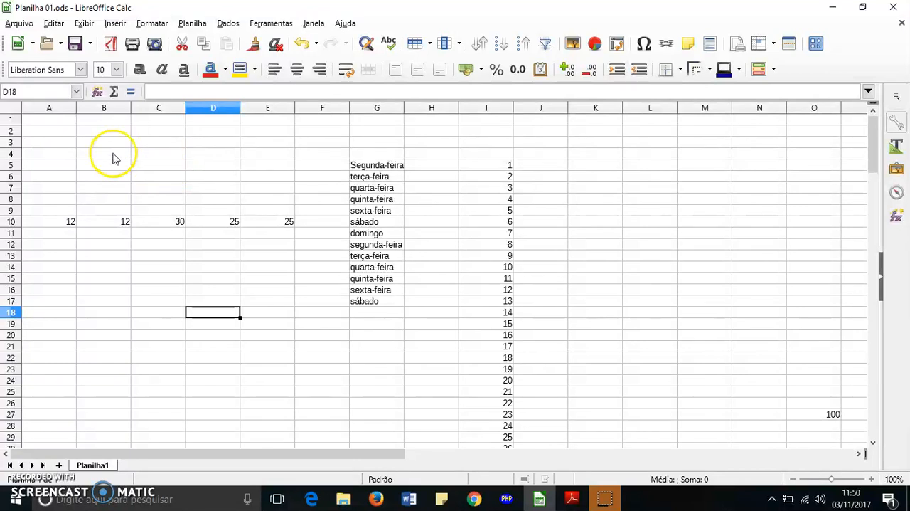
# Step: Highlight the sheet's data for review: select A2:J28, deselect it, and select the weekdays in G5:G17 followed by the block A5:J27
pyautogui.moveTo(37, 133); pyautogui.dragTo(549, 430)
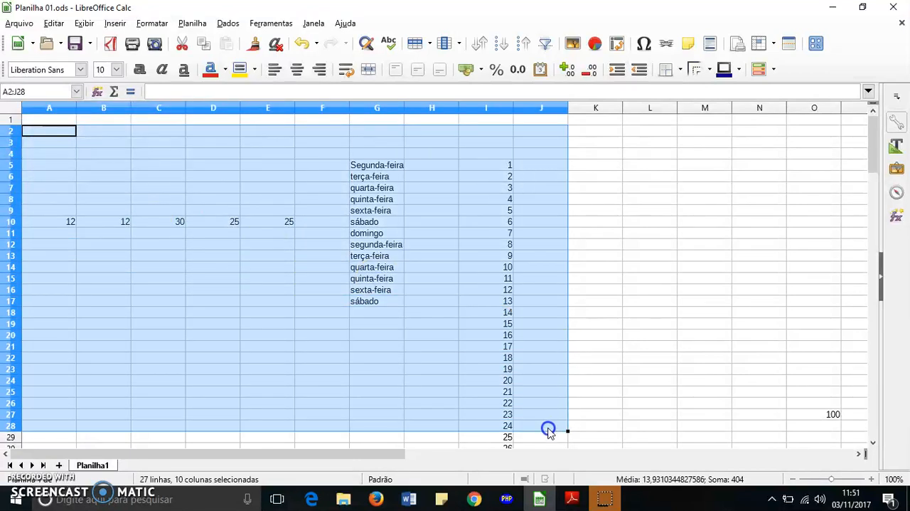
pyautogui.click(547, 277)
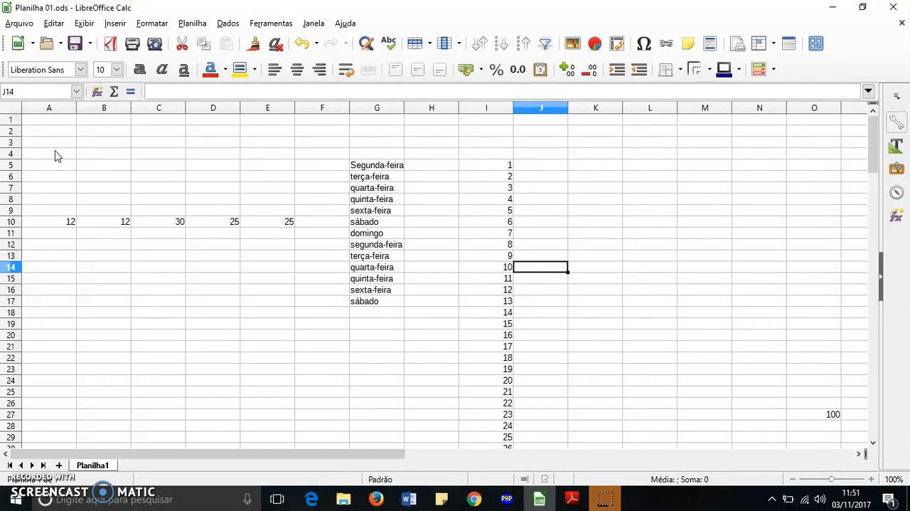
pyautogui.moveTo(378, 165); pyautogui.dragTo(375, 298)
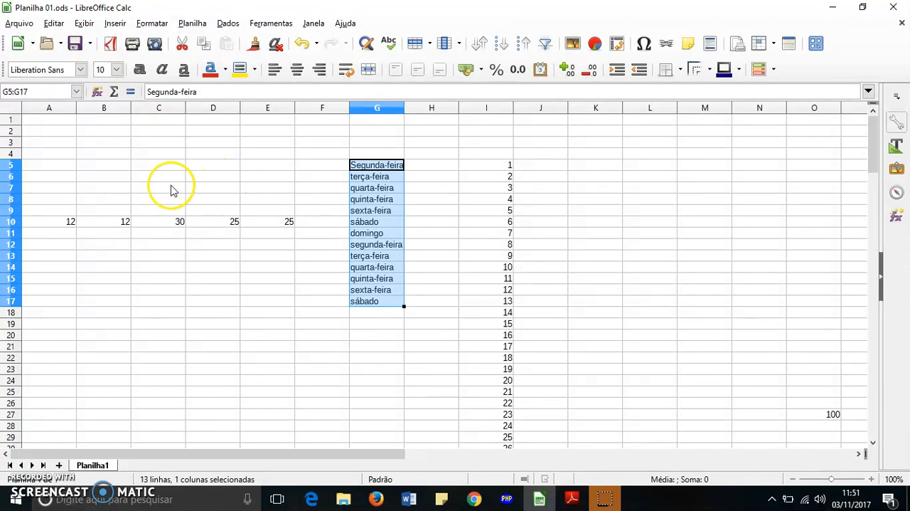
pyautogui.moveTo(54, 167); pyautogui.dragTo(539, 415)
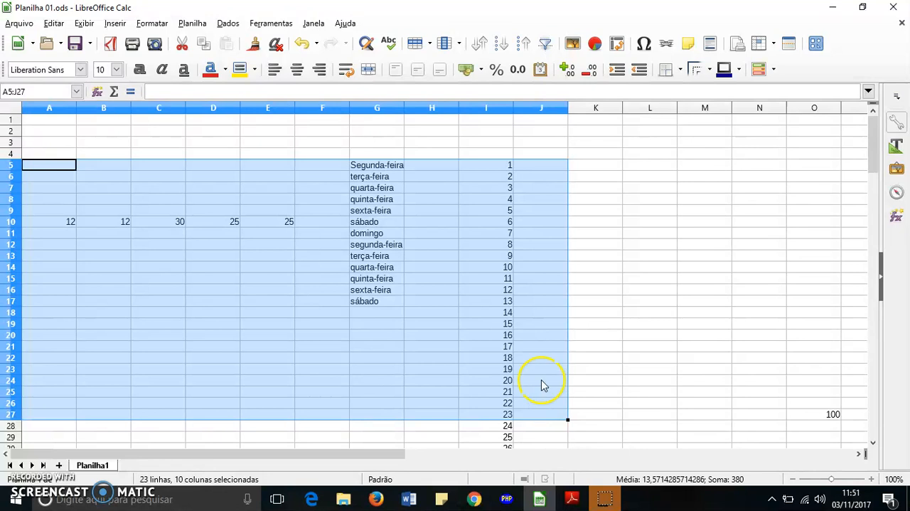